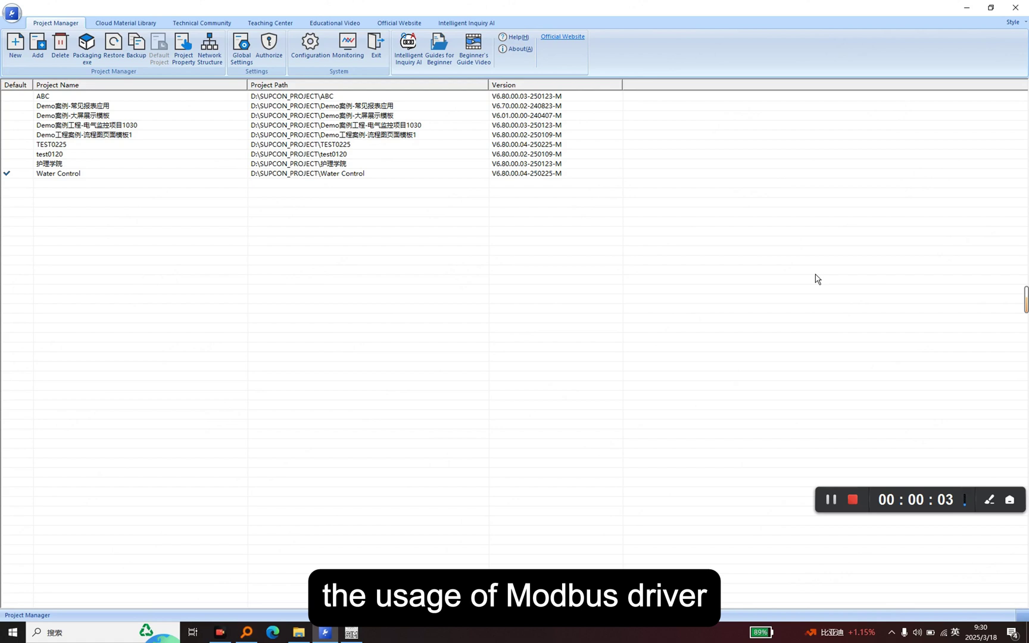
Step: Log into the Water Control project with its password
{"action": "double_click", "coordinate": [120, 177]}
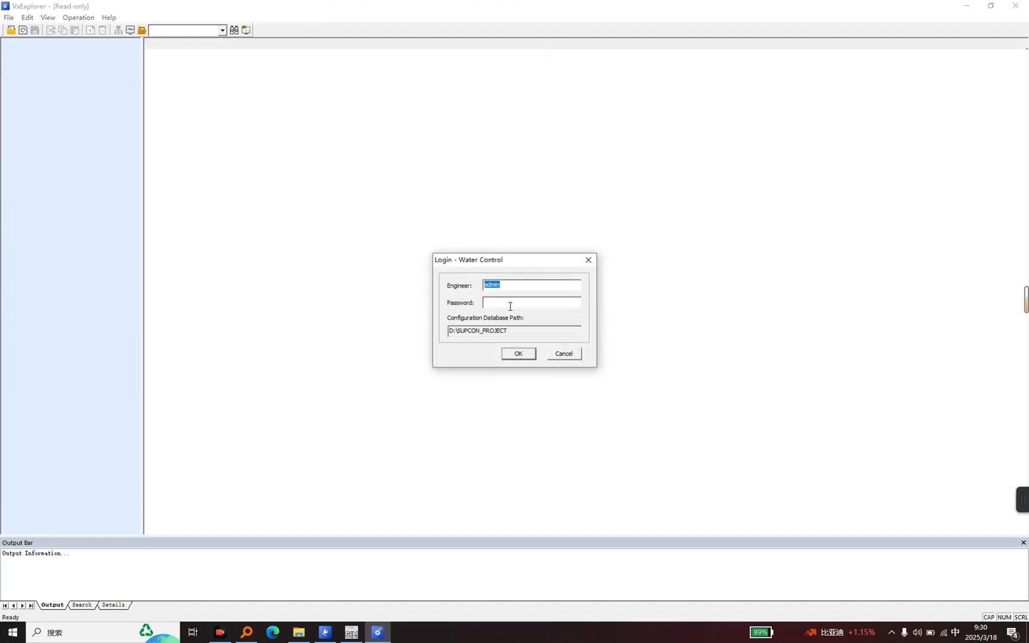
{"action": "left_click", "coordinate": [511, 306]}
{"action": "key", "text": "Return"}
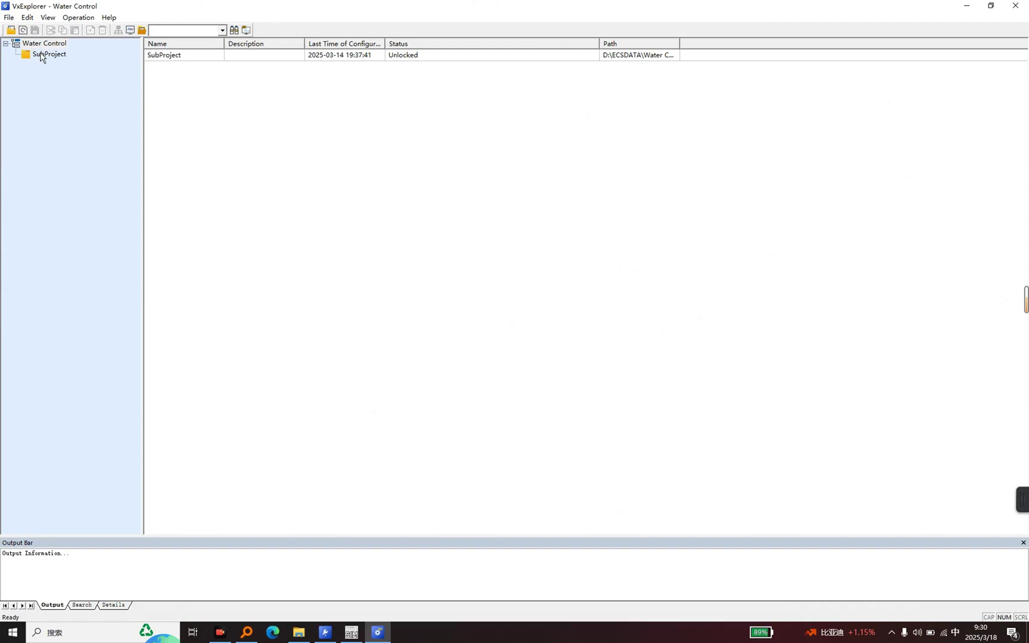
Step: Check out SubProject from the configuration server and select its Database node
{"action": "left_click", "coordinate": [40, 55]}
{"action": "right_click", "coordinate": [43, 55]}
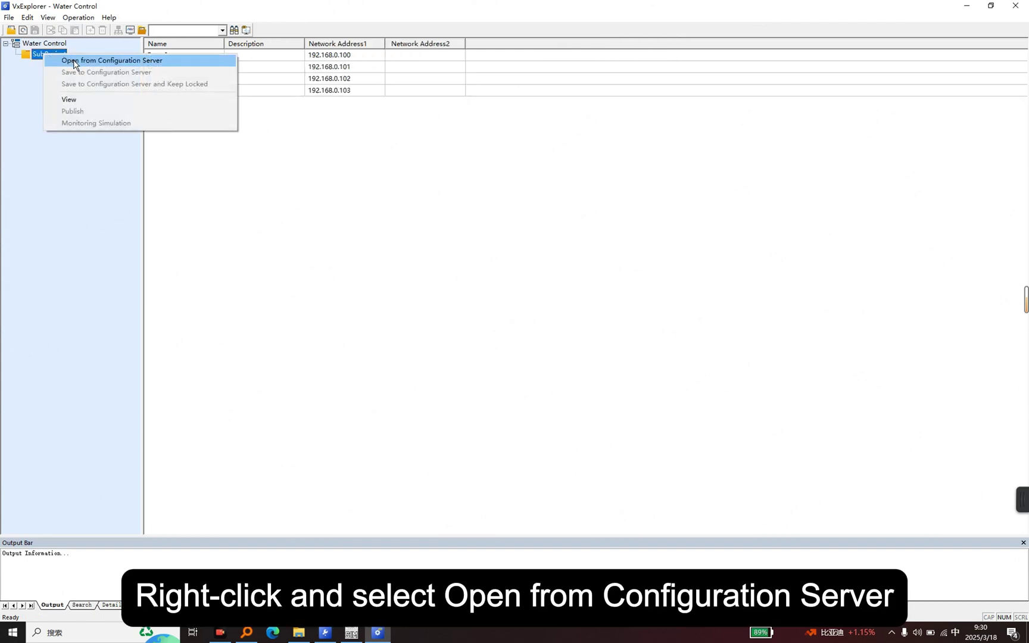
{"action": "left_click", "coordinate": [76, 62]}
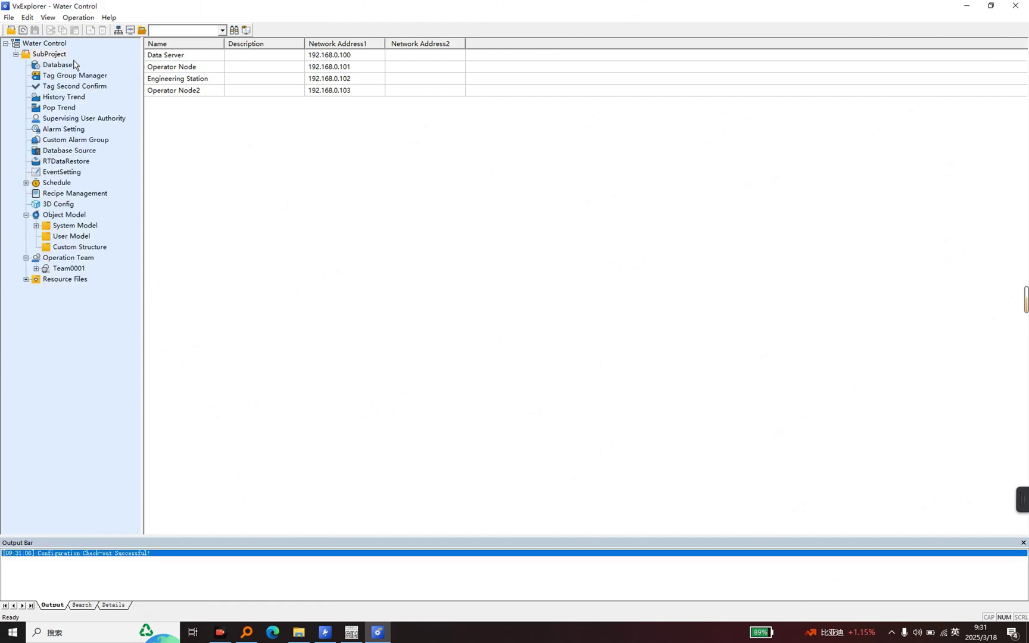
{"action": "left_click", "coordinate": [59, 67]}
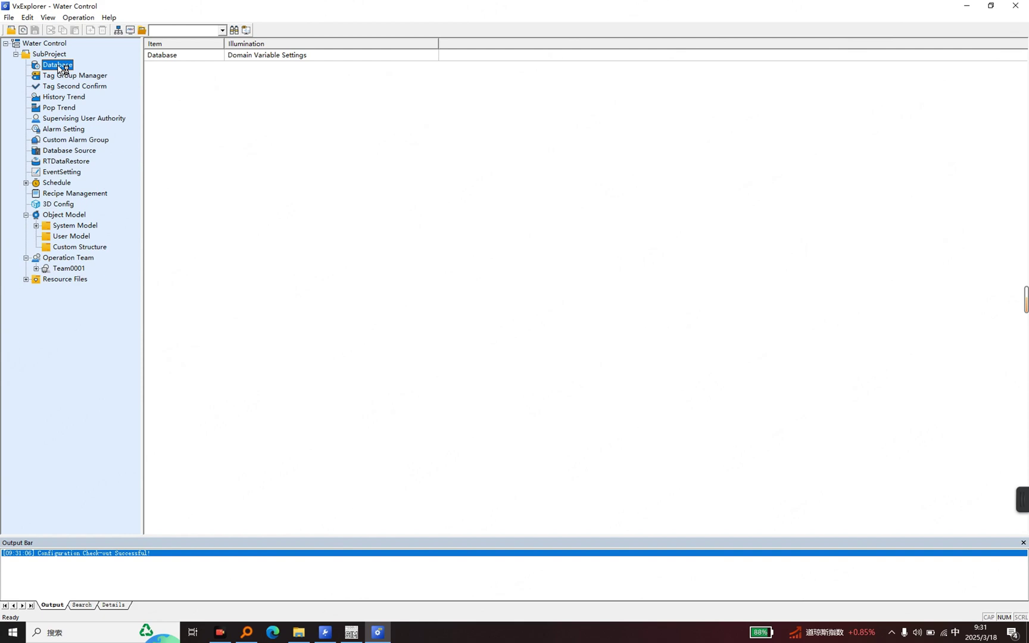
Step: Open Database Management and add the Modbus TCP I/O driver to Local Node
{"action": "double_click", "coordinate": [59, 66]}
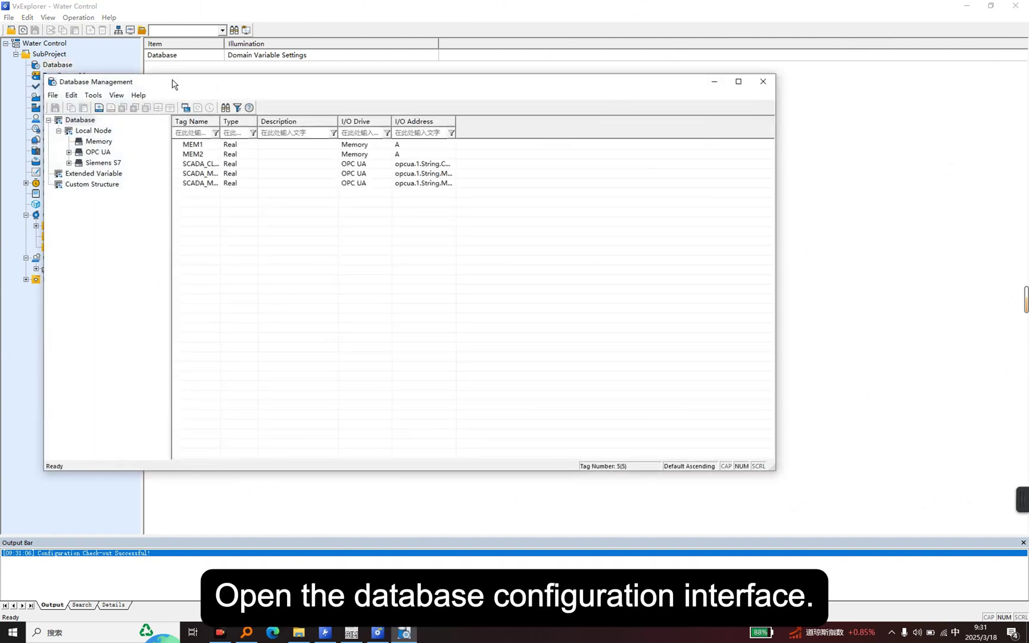
{"action": "left_click_drag", "start_coordinate": [173, 83], "coordinate": [206, 90]}
{"action": "left_click", "coordinate": [136, 139]}
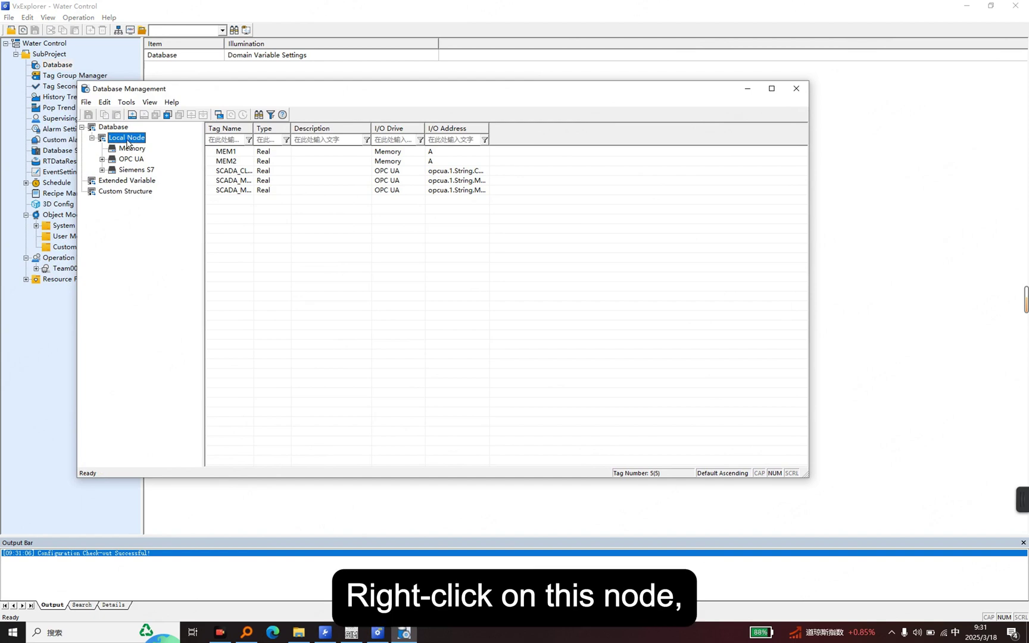
{"action": "right_click", "coordinate": [128, 144]}
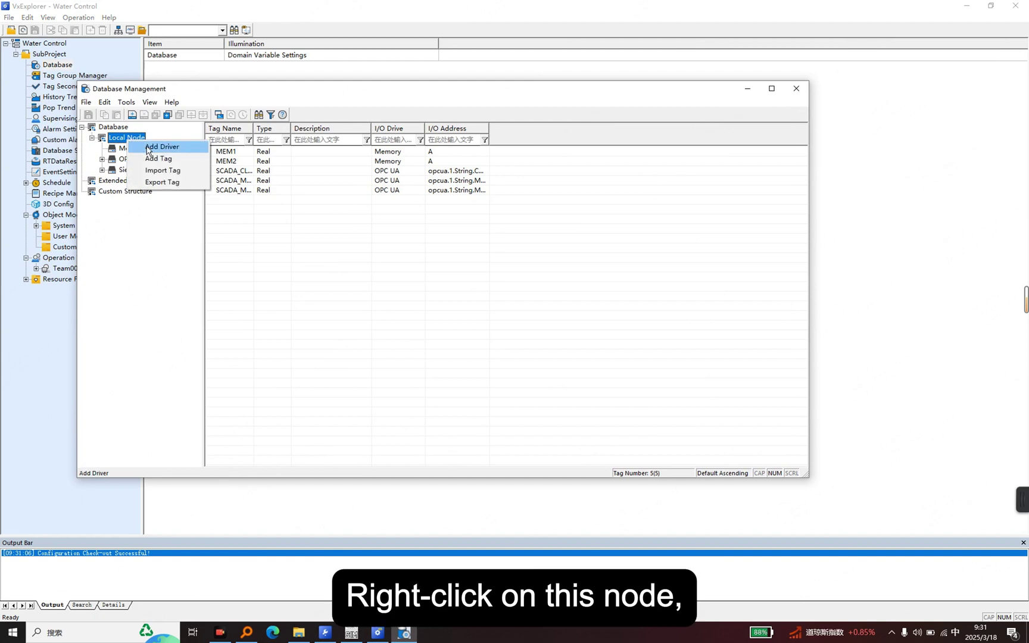
{"action": "left_click", "coordinate": [149, 147]}
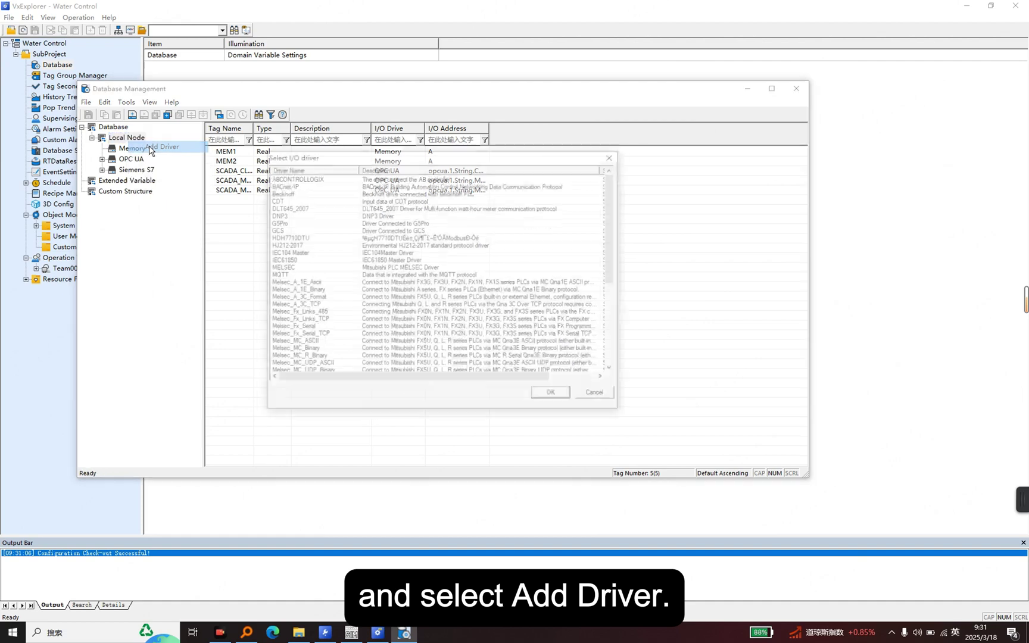
{"action": "left_click_drag", "start_coordinate": [356, 168], "coordinate": [383, 168]}
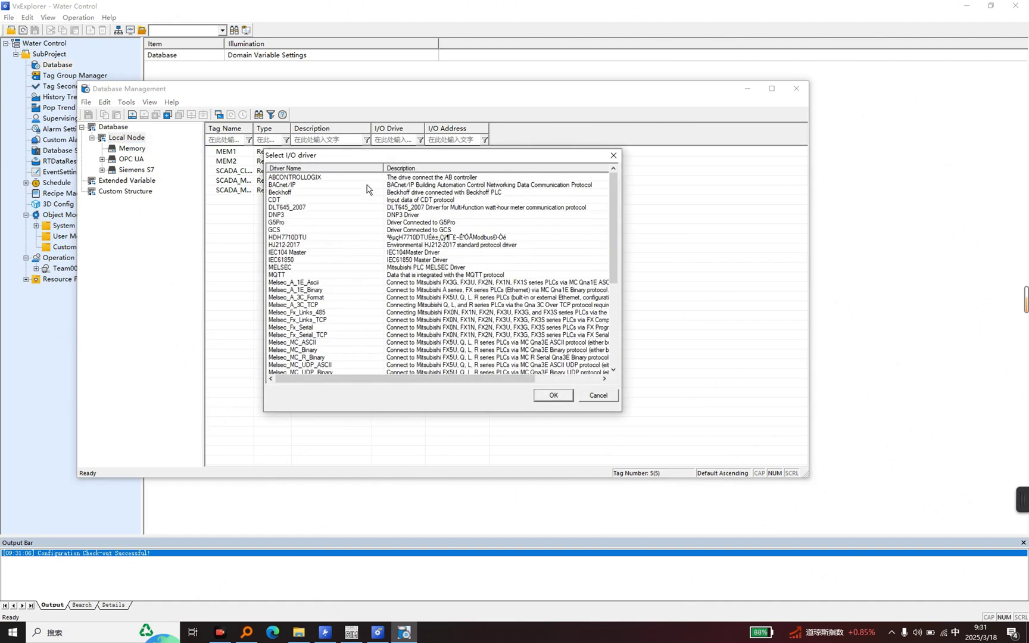
{"action": "scroll", "coordinate": [313, 223], "scroll_direction": "down", "scroll_amount": 3}
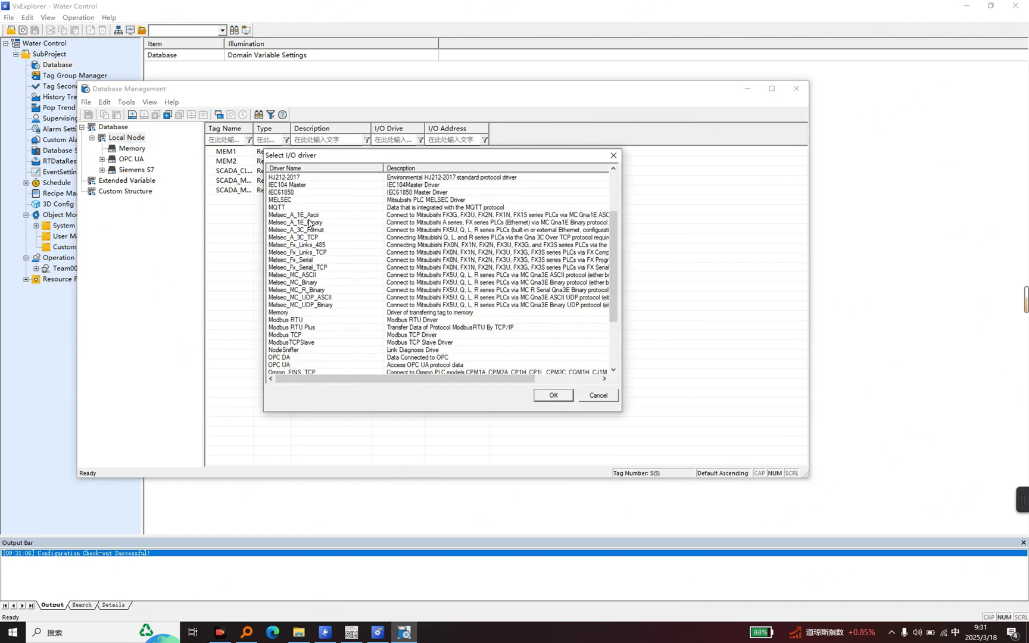
{"action": "left_click", "coordinate": [298, 335]}
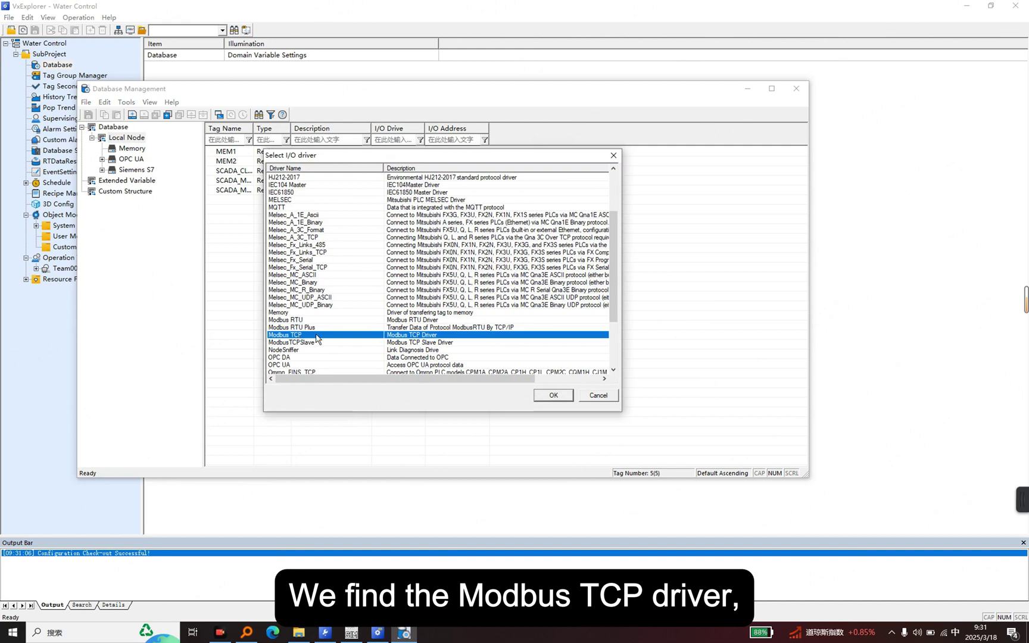
{"action": "double_click", "coordinate": [316, 335]}
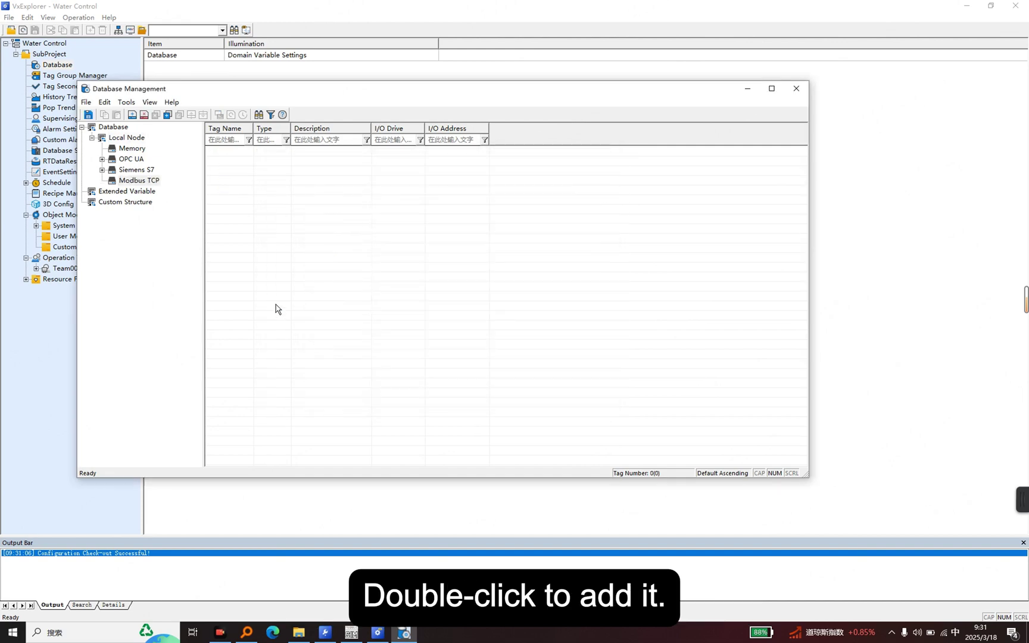
Step: Open the Modbus TCP driver configuration and inspect CHANNEL1's IP 0.0.0.0 and Redundant IP
{"action": "double_click", "coordinate": [143, 182]}
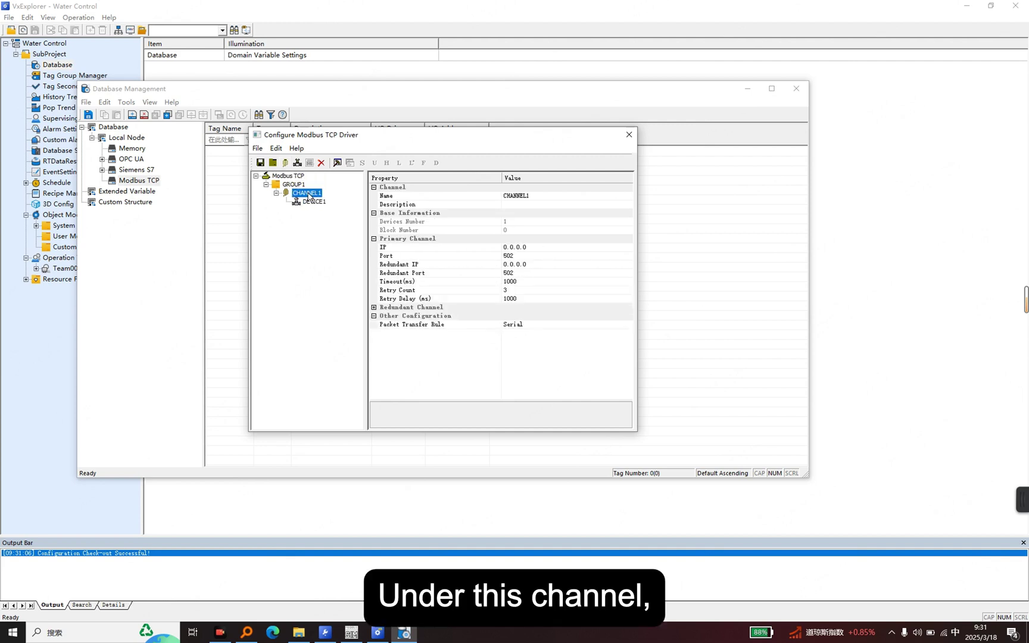
{"action": "left_click", "coordinate": [544, 247]}
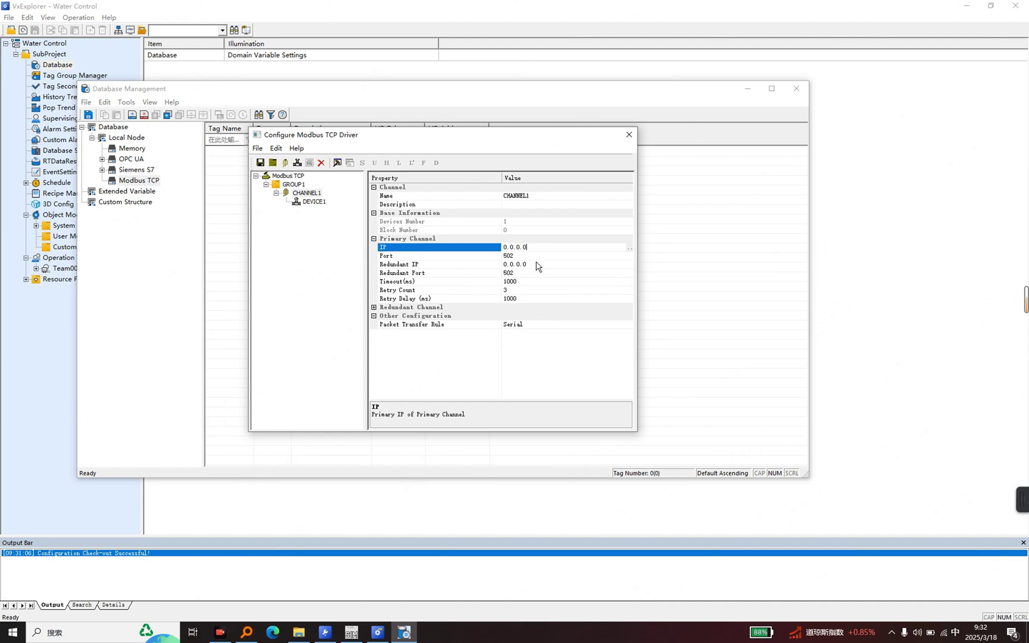
{"action": "left_click", "coordinate": [538, 265]}
{"action": "left_click", "coordinate": [538, 249]}
{"action": "left_click", "coordinate": [352, 633]}
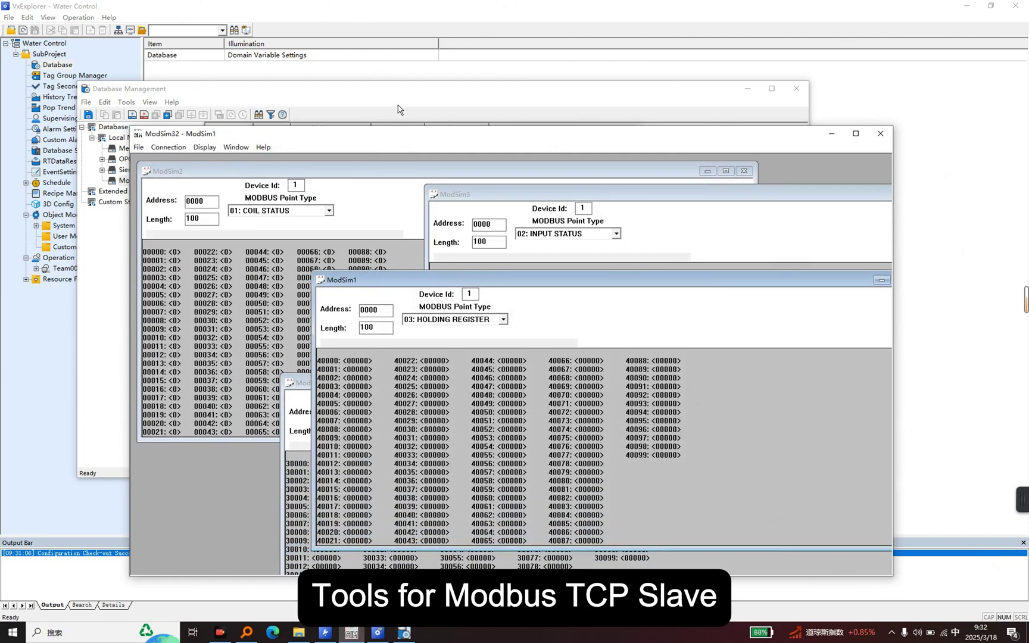
{"action": "left_click_drag", "start_coordinate": [393, 142], "coordinate": [275, 146]}
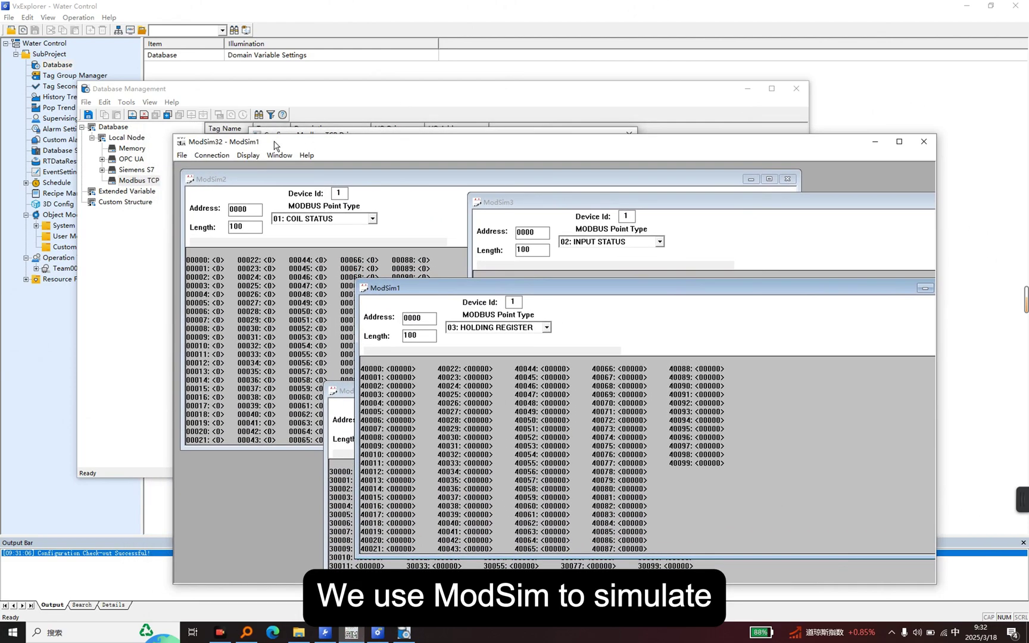
{"action": "mouse_move", "coordinate": [362, 163]}
{"action": "left_mouse_down"}
{"action": "mouse_move", "coordinate": [407, 154]}
{"action": "mouse_move", "coordinate": [357, 146]}
{"action": "left_mouse_up"}
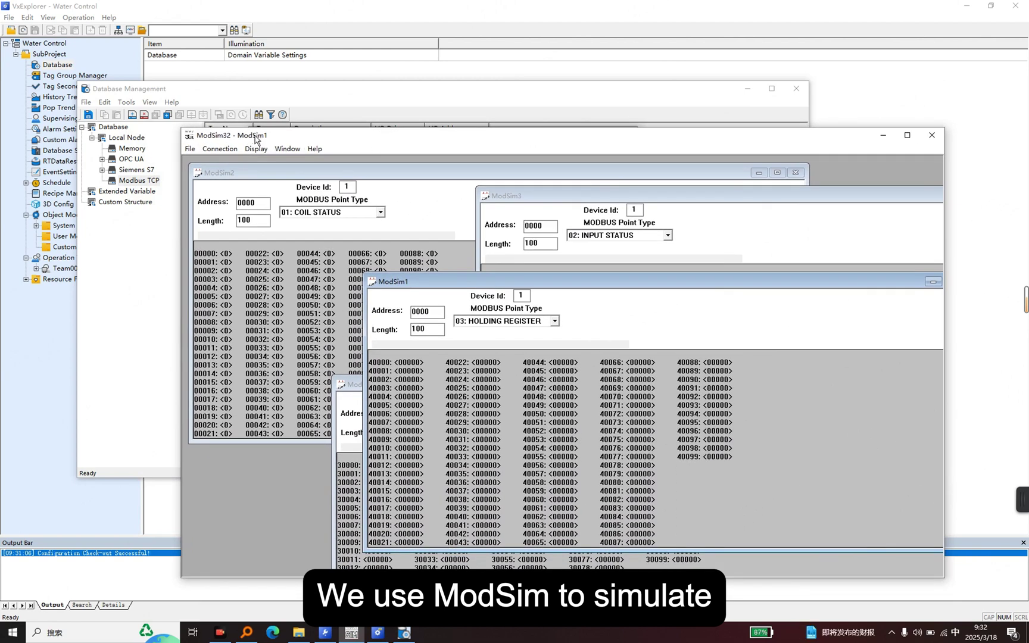
{"action": "left_click_drag", "start_coordinate": [281, 141], "coordinate": [257, 140]}
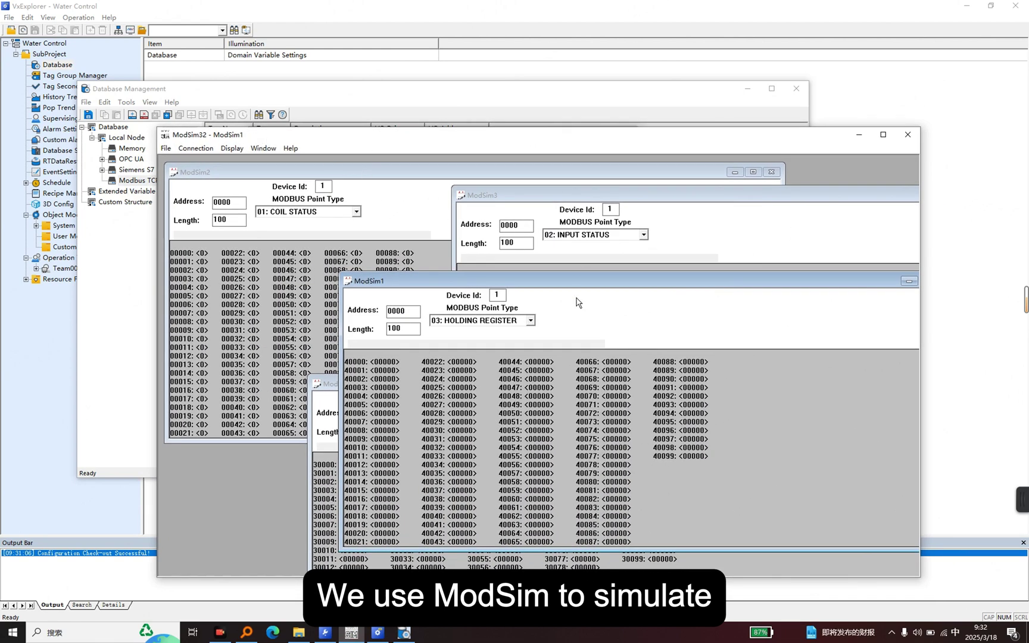
{"action": "left_click_drag", "start_coordinate": [575, 284], "coordinate": [630, 338]}
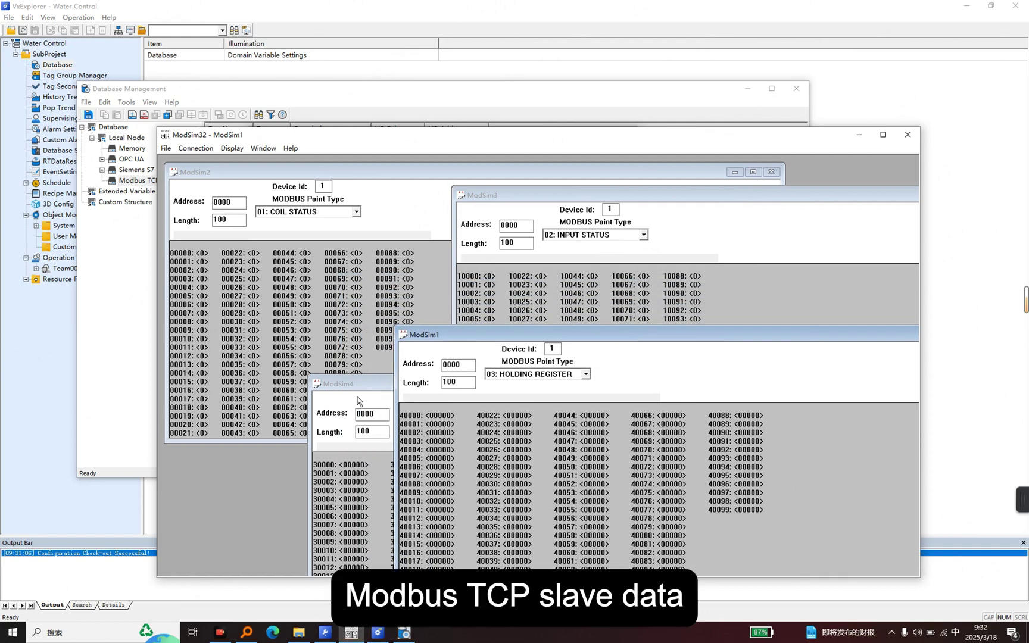
{"action": "left_click_drag", "start_coordinate": [365, 382], "coordinate": [529, 273]}
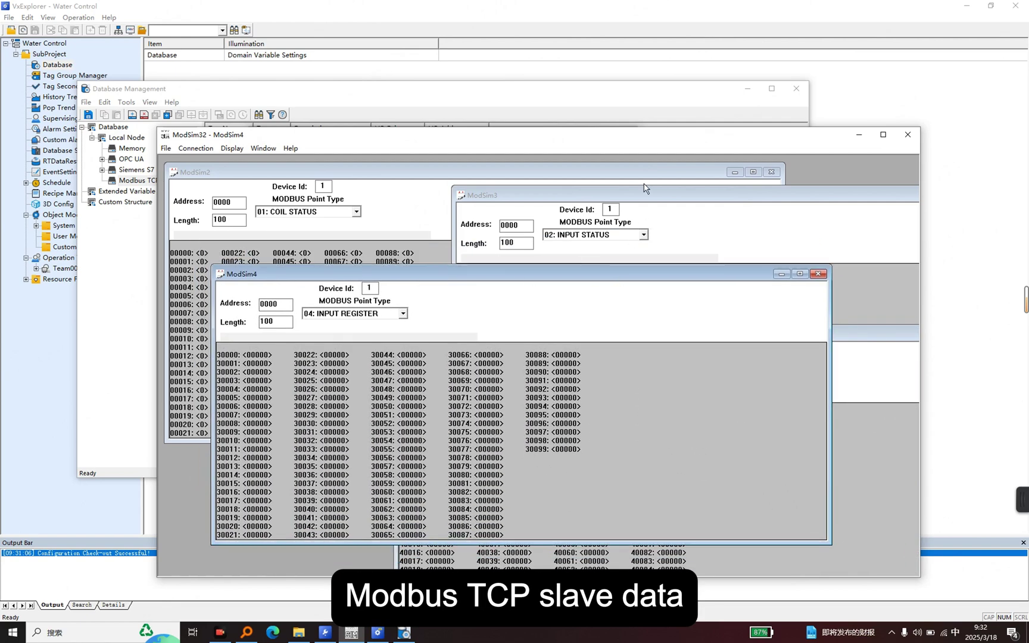
{"action": "left_click", "coordinate": [643, 201]}
{"action": "left_click", "coordinate": [640, 178]}
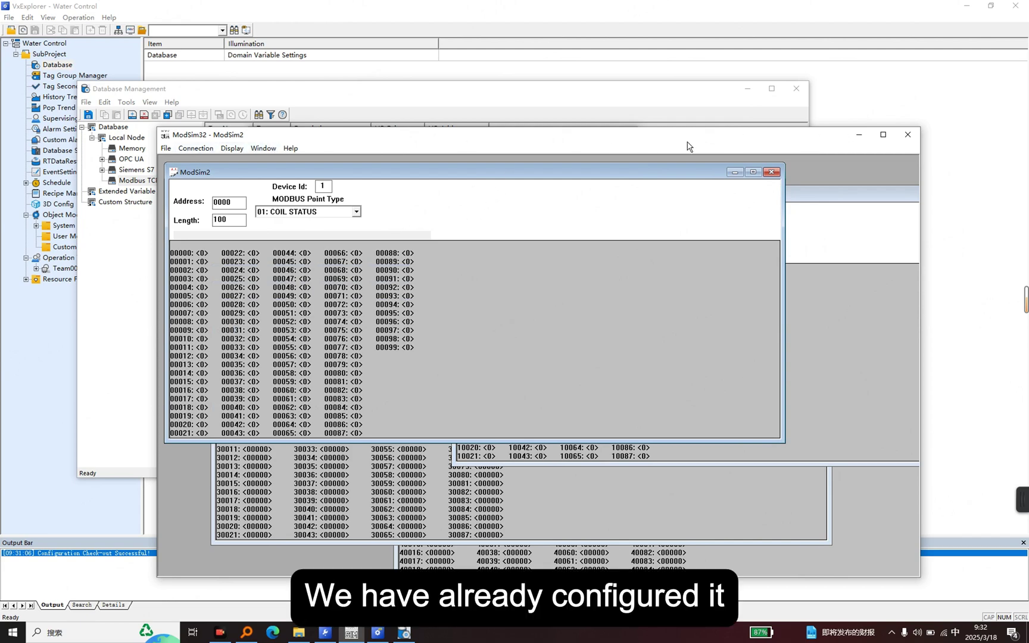
{"action": "left_click", "coordinate": [858, 134]}
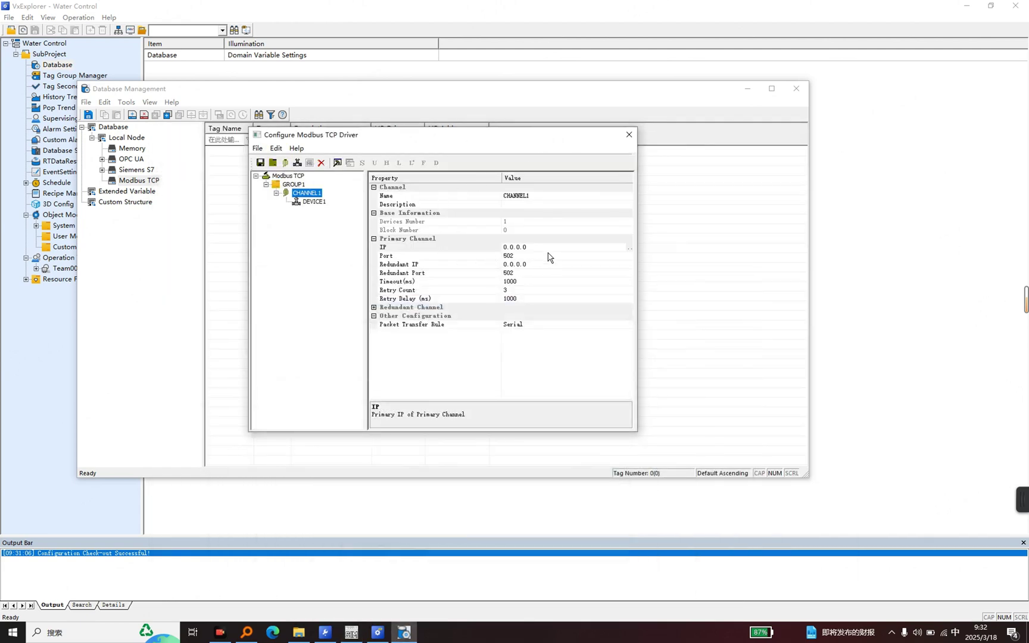
Step: Set CHANNEL1's primary IP address to 127.0.0.1
{"action": "left_click", "coordinate": [553, 247]}
{"action": "left_click", "coordinate": [396, 246]}
{"action": "type", "text": "1"}
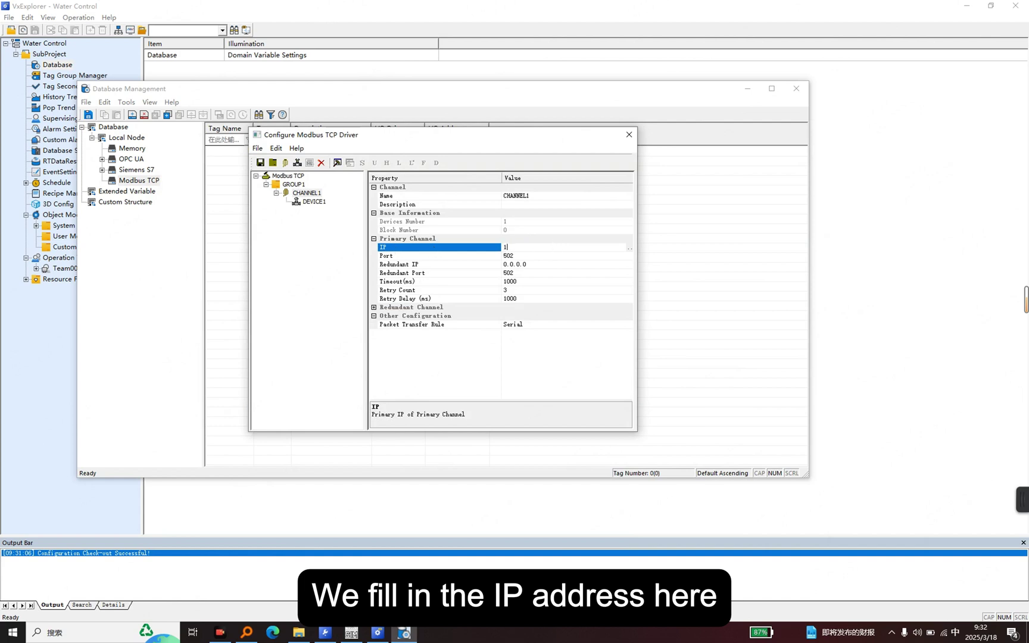
{"action": "key", "text": "BackSpace"}
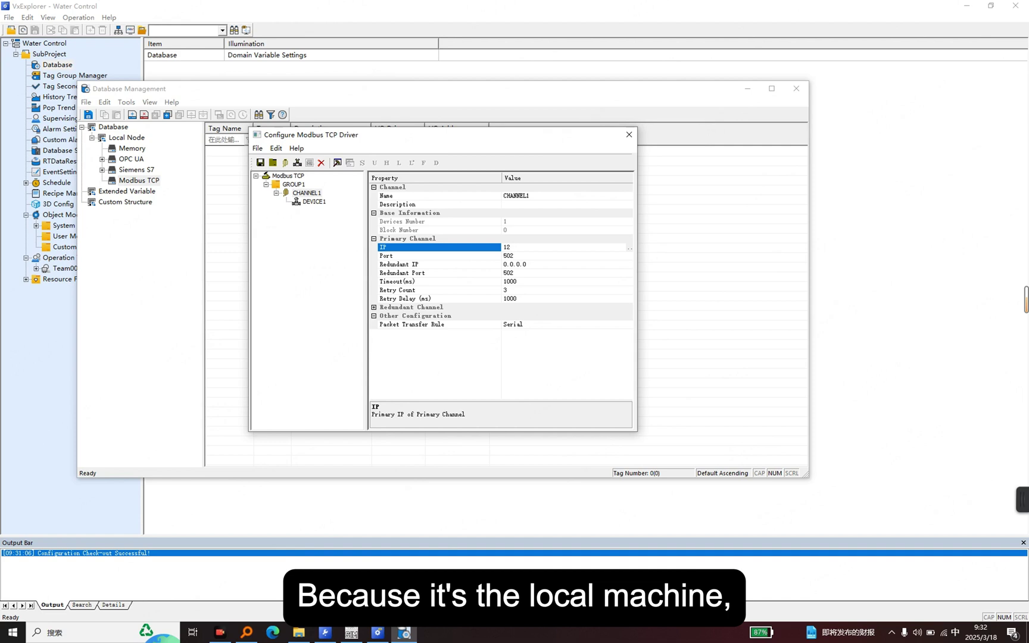
{"action": "type", "text": "1"}
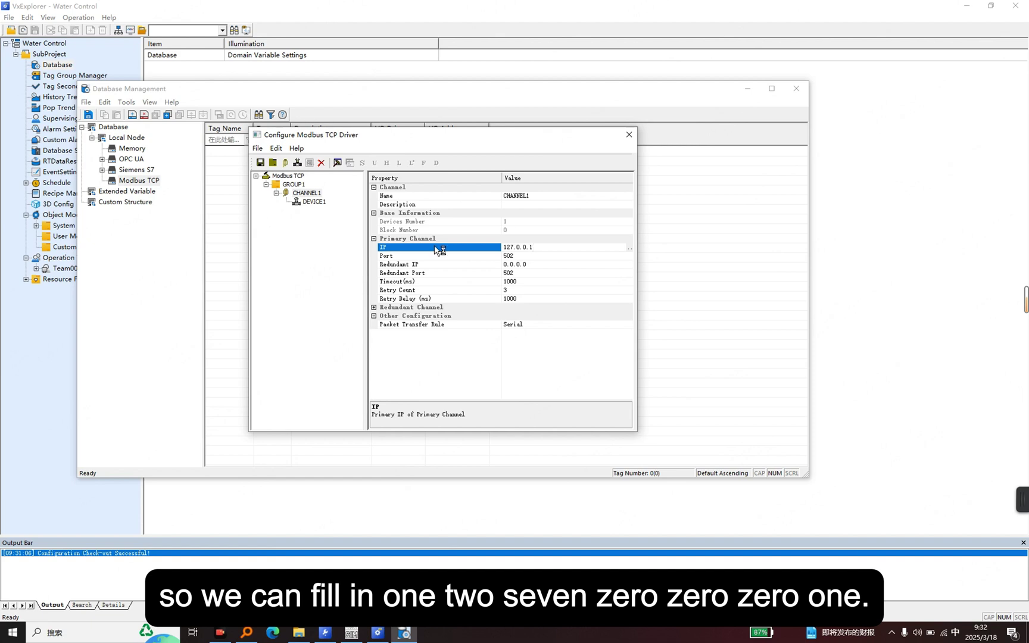
{"action": "type", "text": "27.0.0.1"}
{"action": "key", "text": "Return"}
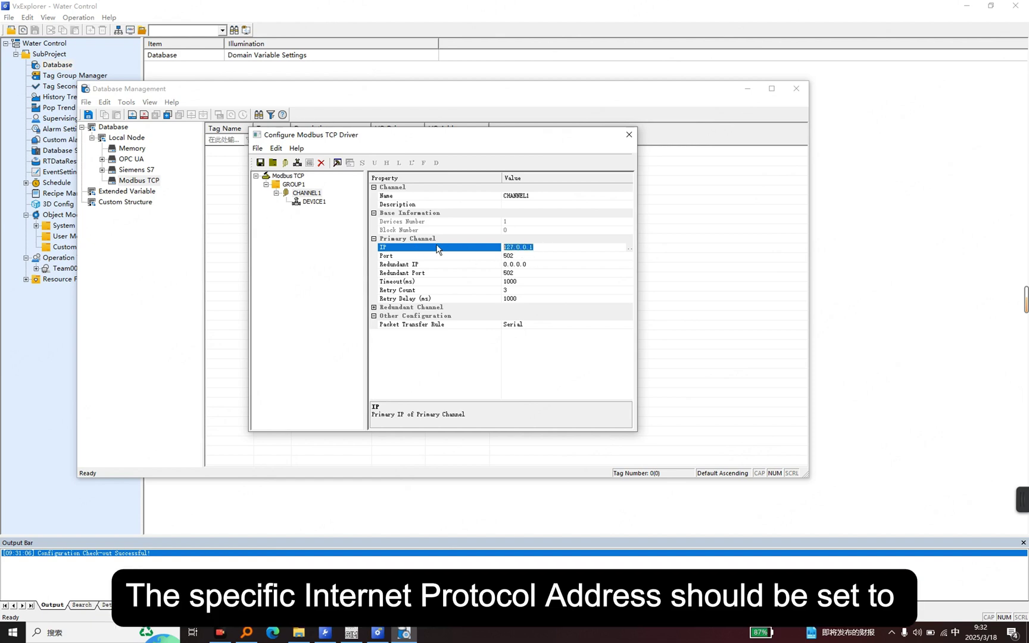
{"action": "left_click", "coordinate": [524, 258]}
{"action": "left_click", "coordinate": [549, 248]}
{"action": "left_click", "coordinate": [527, 261]}
{"action": "left_click", "coordinate": [548, 248]}
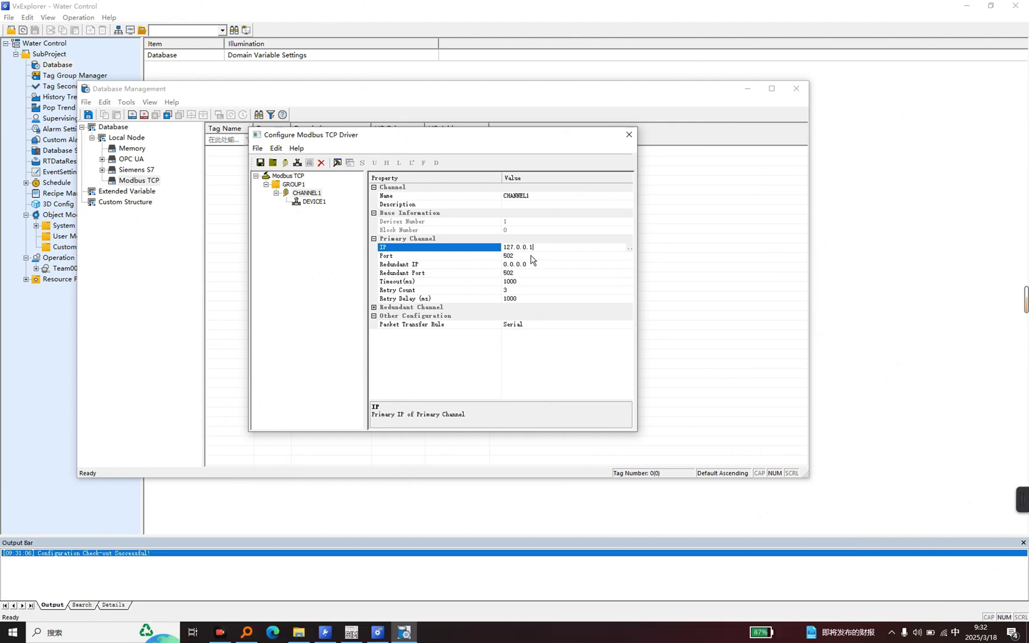
Step: Review the channel defaults: port 502, redundant IP 0.0.0.0, timeout, retries, retry delay 1000
{"action": "left_click", "coordinate": [468, 255]}
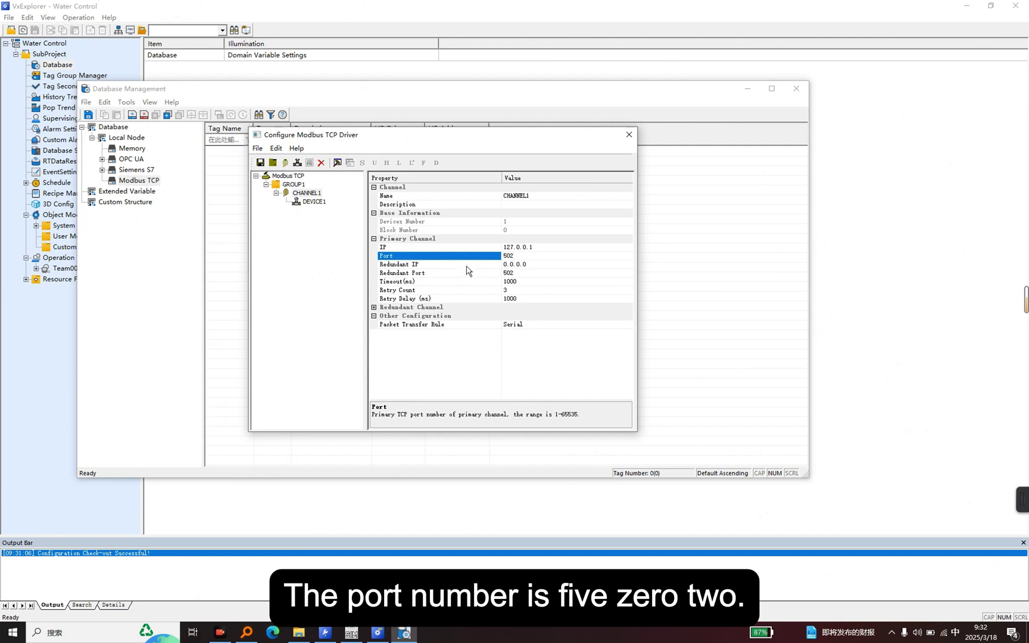
{"action": "left_click", "coordinate": [543, 265]}
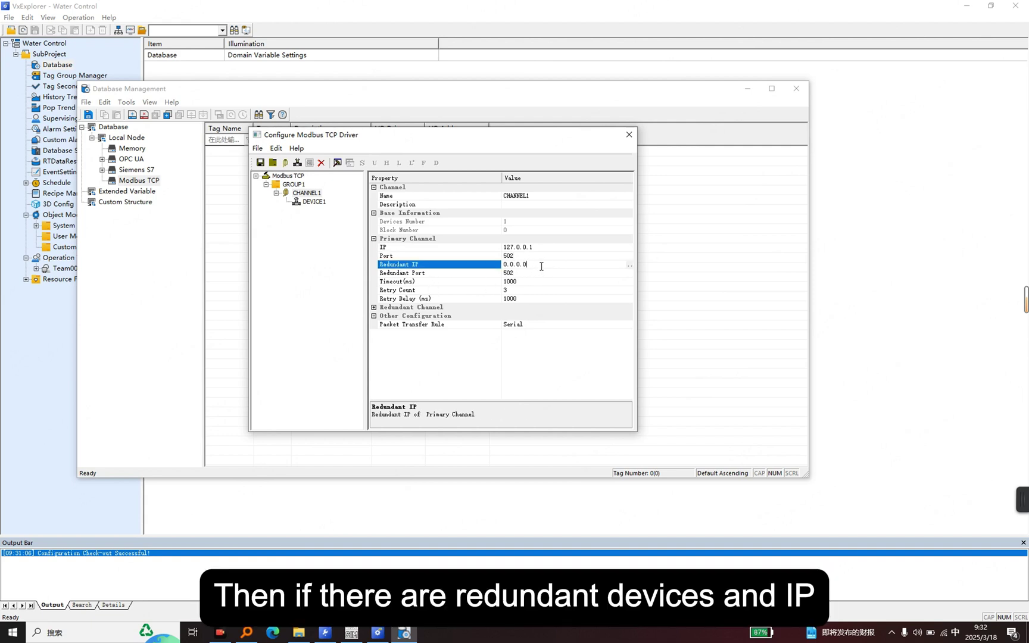
{"action": "left_click_drag", "start_coordinate": [546, 265], "coordinate": [504, 265]}
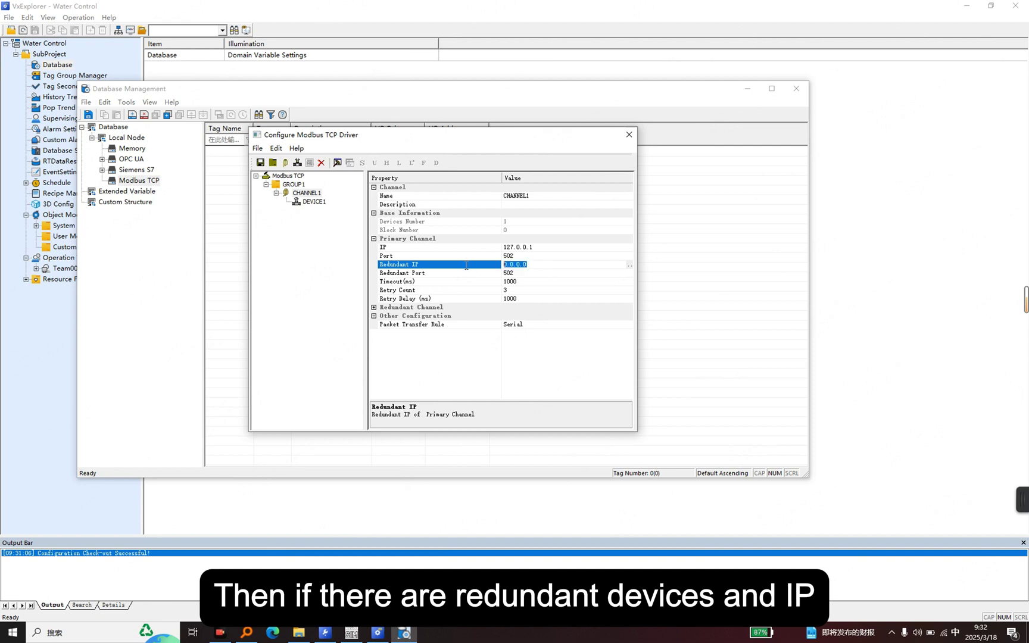
{"action": "left_click", "coordinate": [523, 274]}
{"action": "left_click", "coordinate": [524, 282]}
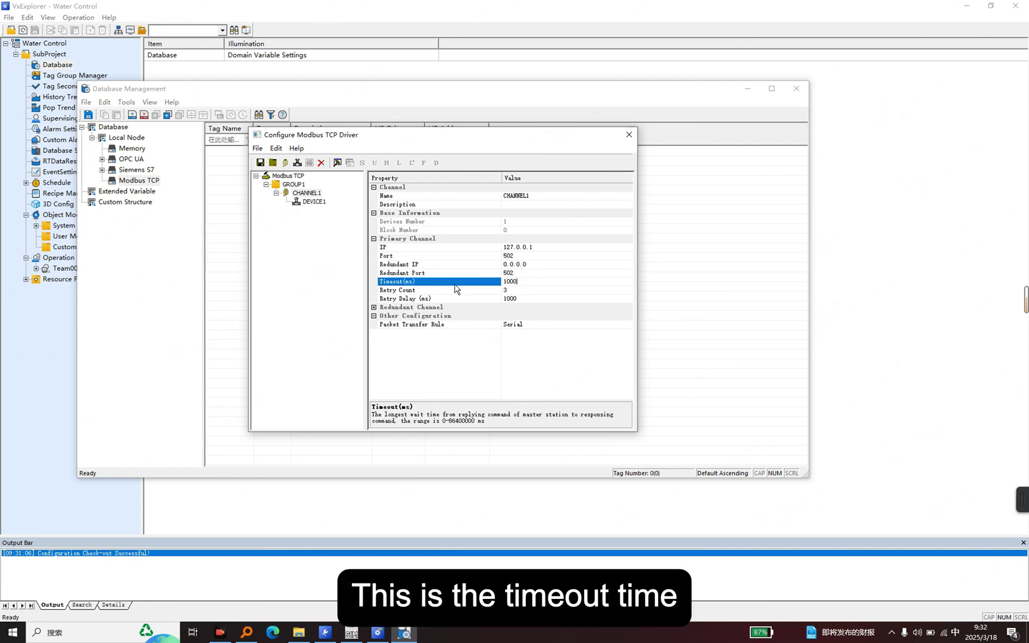
{"action": "left_click", "coordinate": [518, 291]}
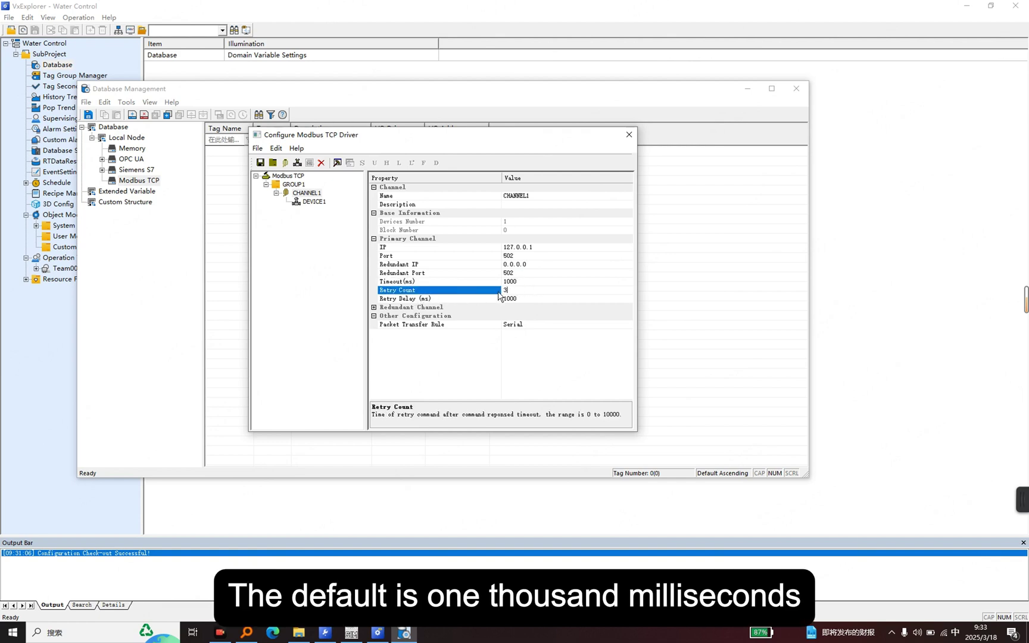
{"action": "left_click", "coordinate": [534, 299]}
{"action": "left_click", "coordinate": [463, 302]}
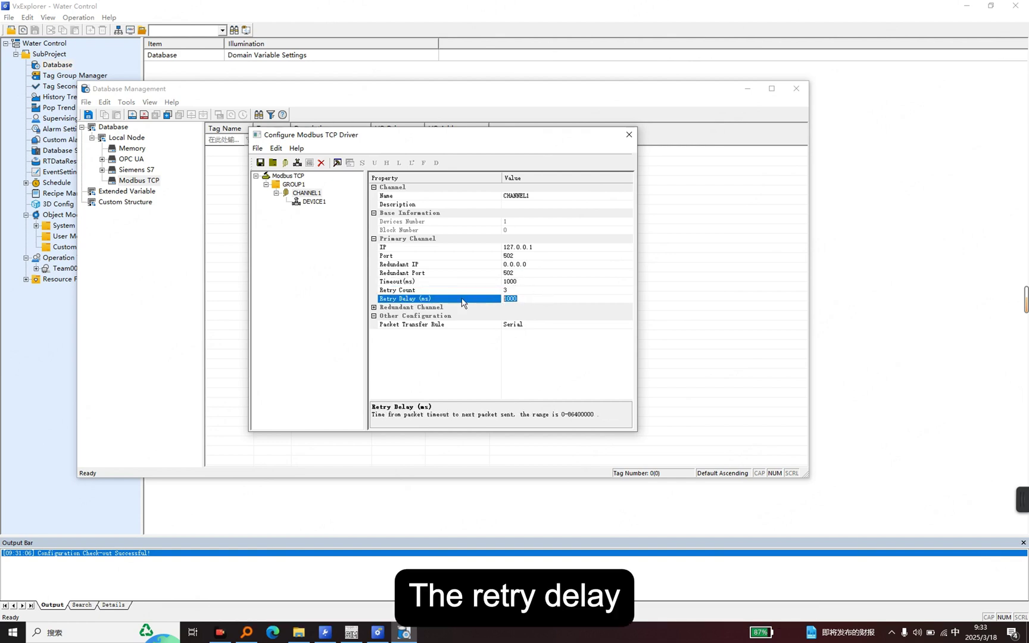
Step: Recheck the retry and timeout defaults, then show DEVICE1's properties
{"action": "left_click", "coordinate": [529, 291]}
{"action": "left_click", "coordinate": [528, 282]}
{"action": "left_click", "coordinate": [525, 273]}
{"action": "left_click", "coordinate": [526, 291]}
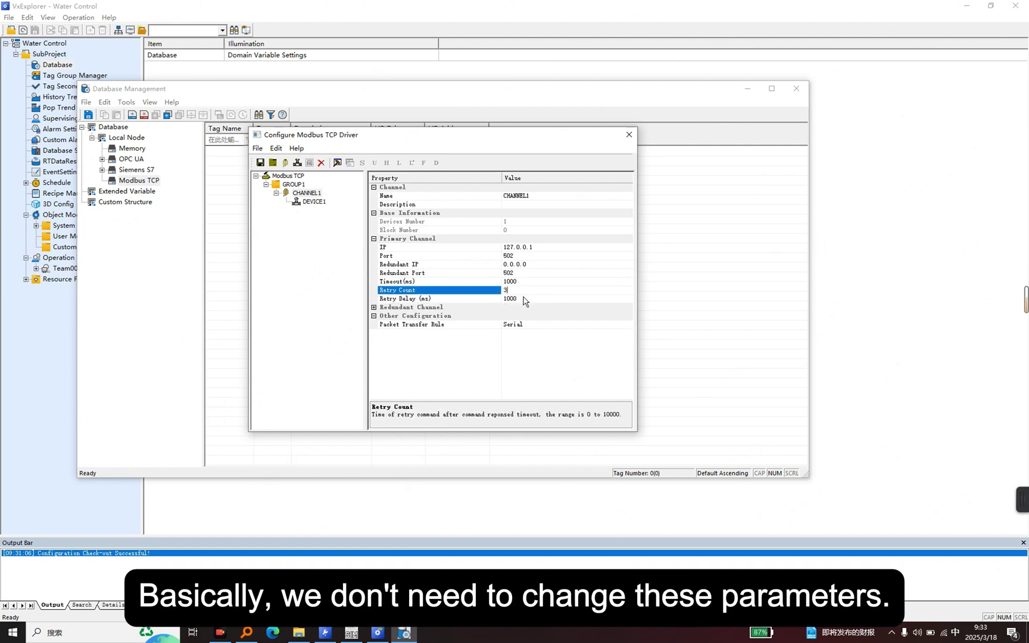
{"action": "left_click", "coordinate": [515, 299]}
{"action": "left_click", "coordinate": [320, 204]}
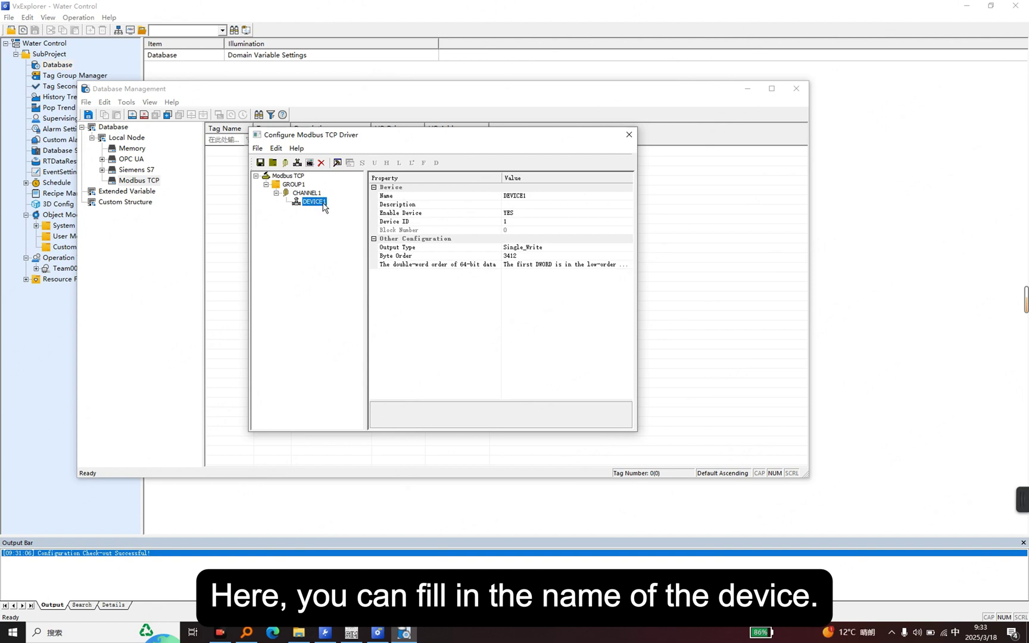
Step: Rename DEVICE1 to DEVICETEST, keeping Device ID 1, Output Type and other defaults
{"action": "left_click", "coordinate": [534, 196]}
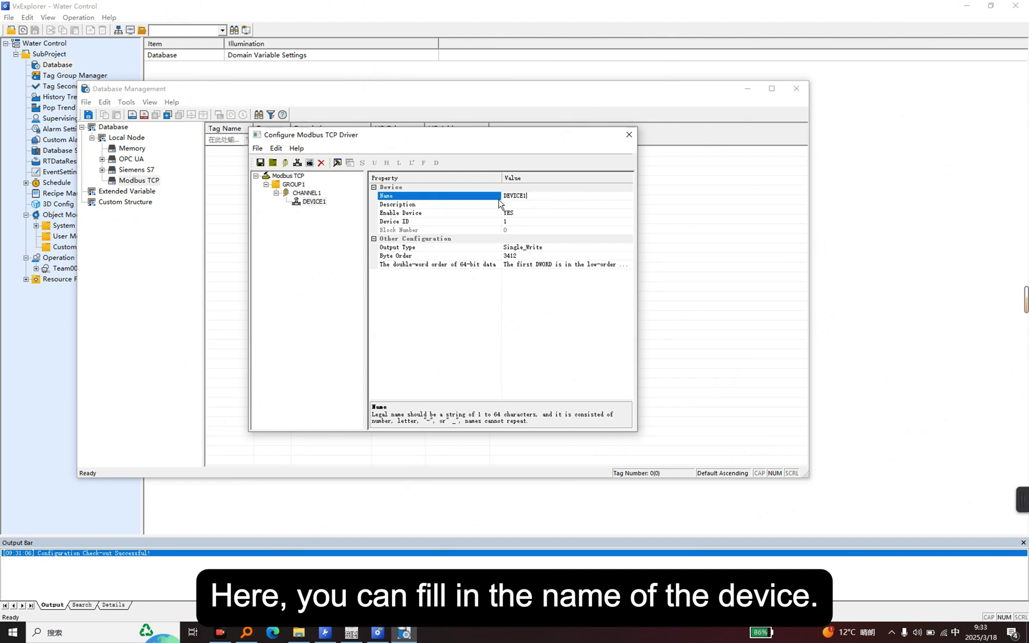
{"action": "left_click", "coordinate": [314, 201]}
{"action": "left_click", "coordinate": [544, 196]}
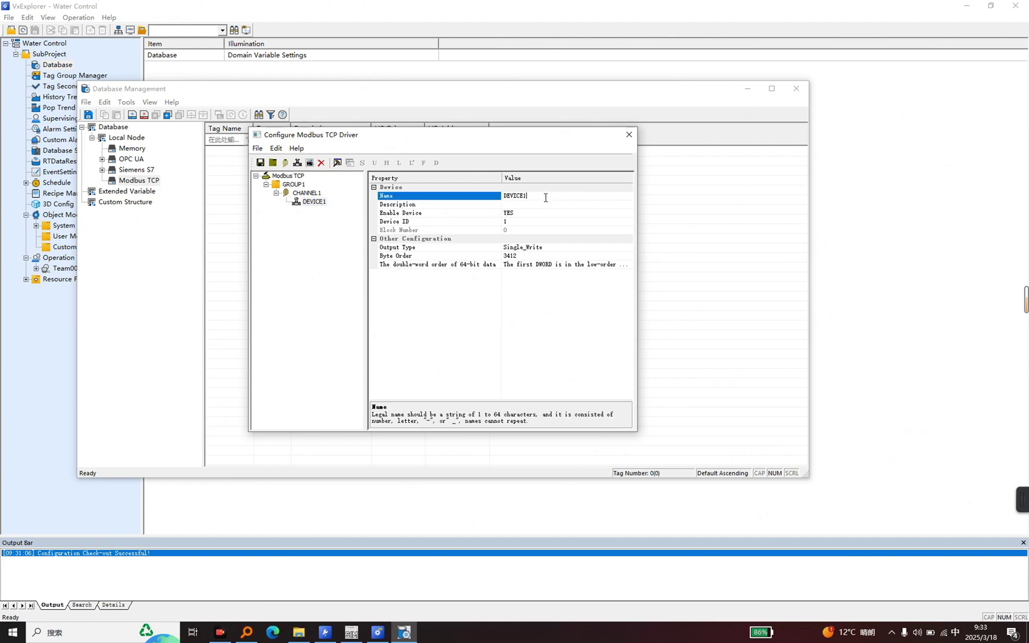
{"action": "left_click", "coordinate": [453, 197]}
{"action": "left_click", "coordinate": [551, 198]}
{"action": "left_click", "coordinate": [536, 216]}
{"action": "left_click", "coordinate": [529, 224]}
{"action": "left_click", "coordinate": [530, 231]}
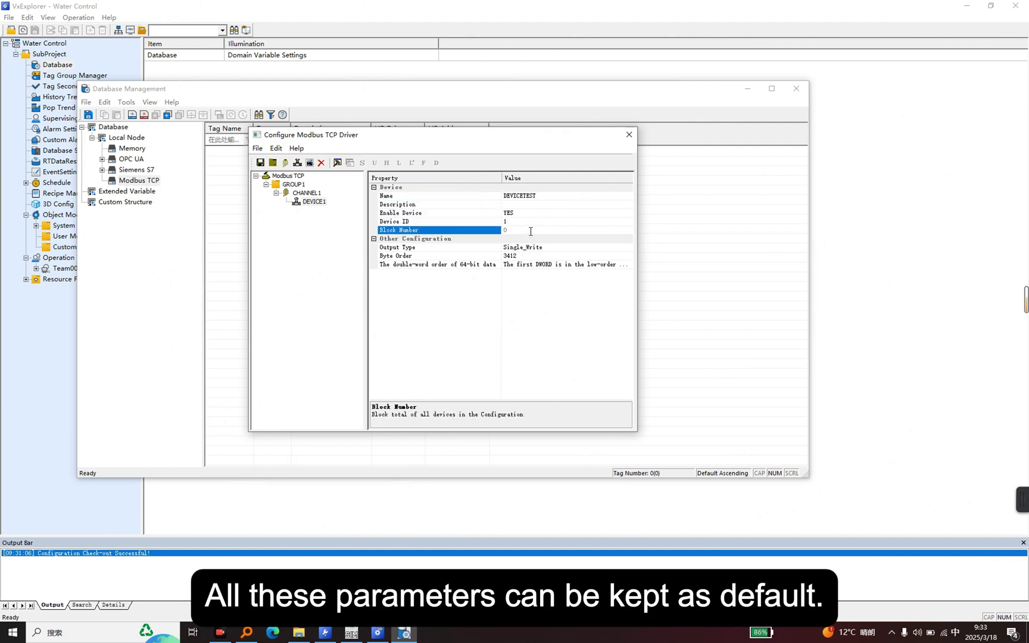
{"action": "left_click", "coordinate": [533, 249]}
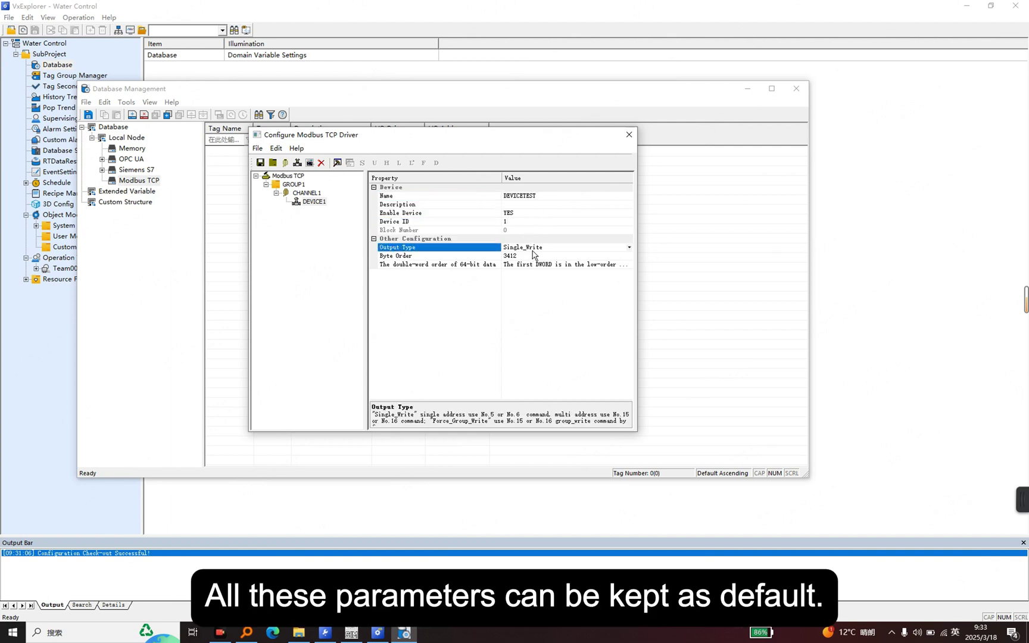
{"action": "left_click", "coordinate": [528, 266]}
{"action": "left_click", "coordinate": [317, 203]}
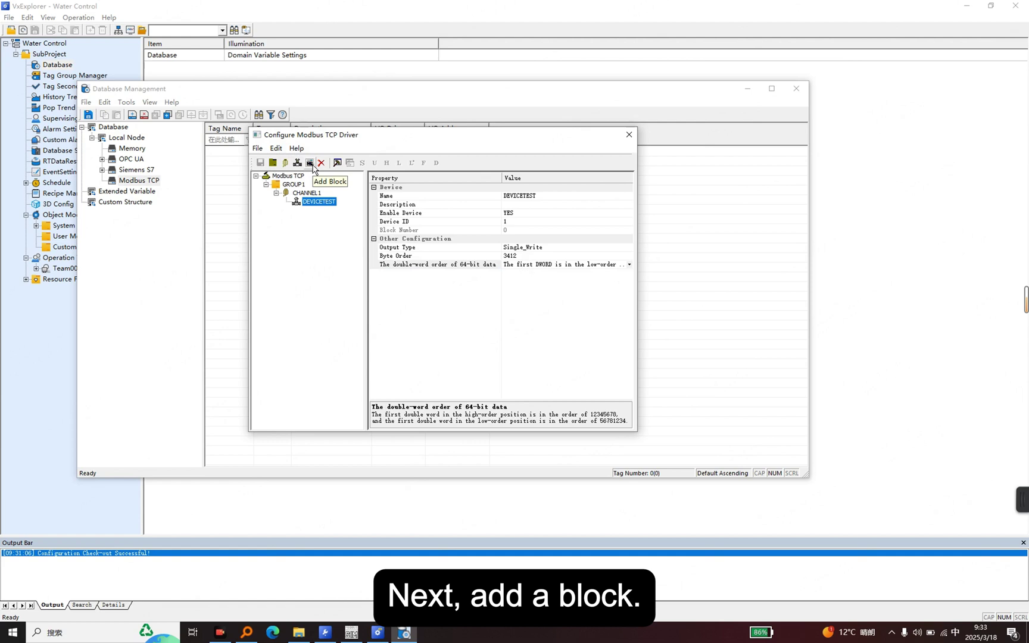
Step: Add BLOCK1 under DEVICETEST with beginning address 0 and address length 10
{"action": "left_click", "coordinate": [311, 163]}
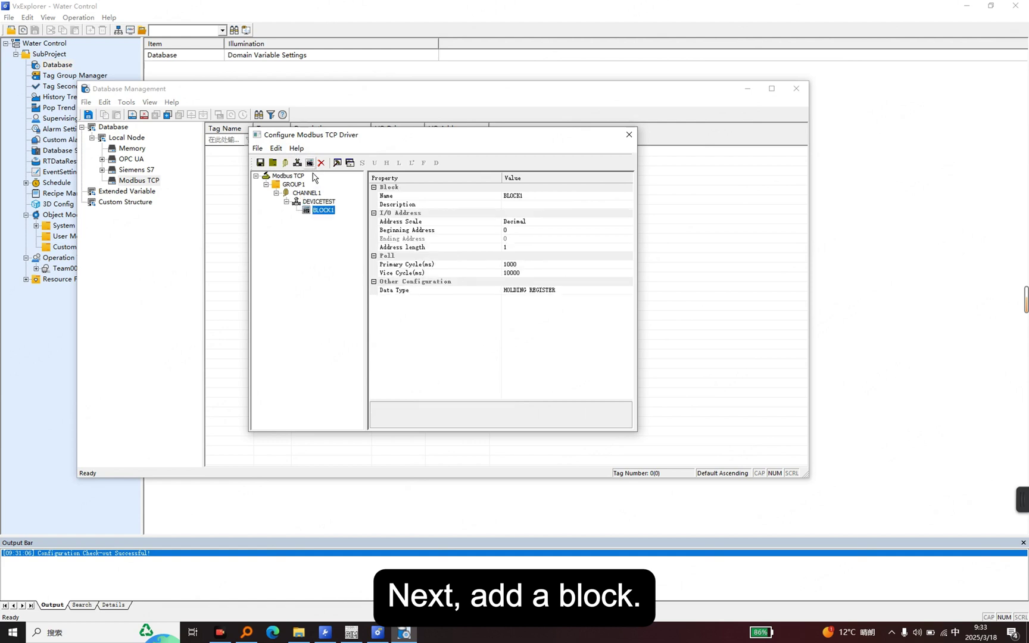
{"action": "left_click", "coordinate": [523, 231]}
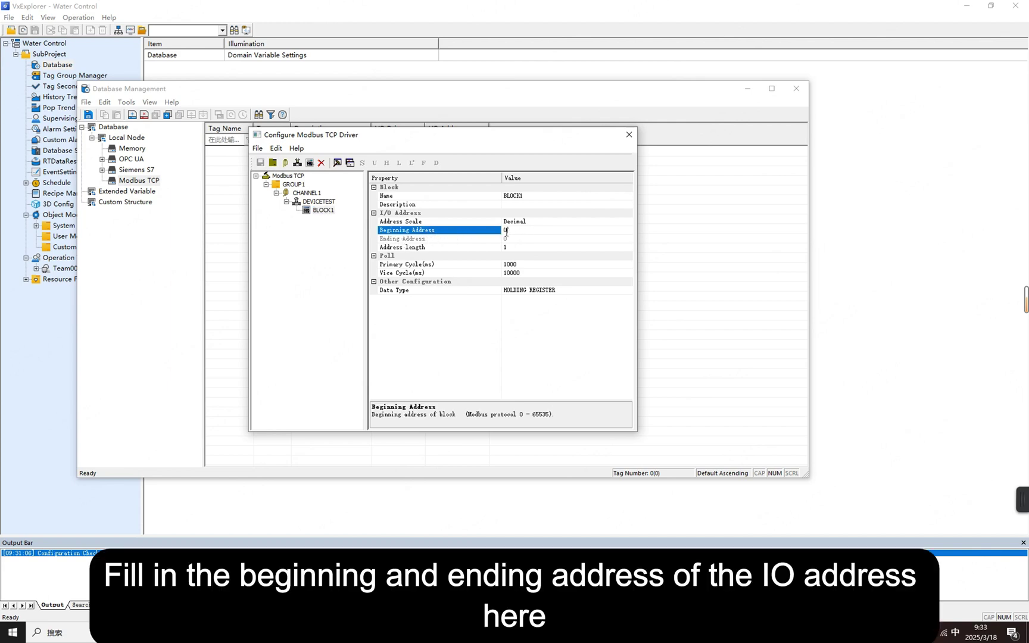
{"action": "left_click", "coordinate": [523, 247]}
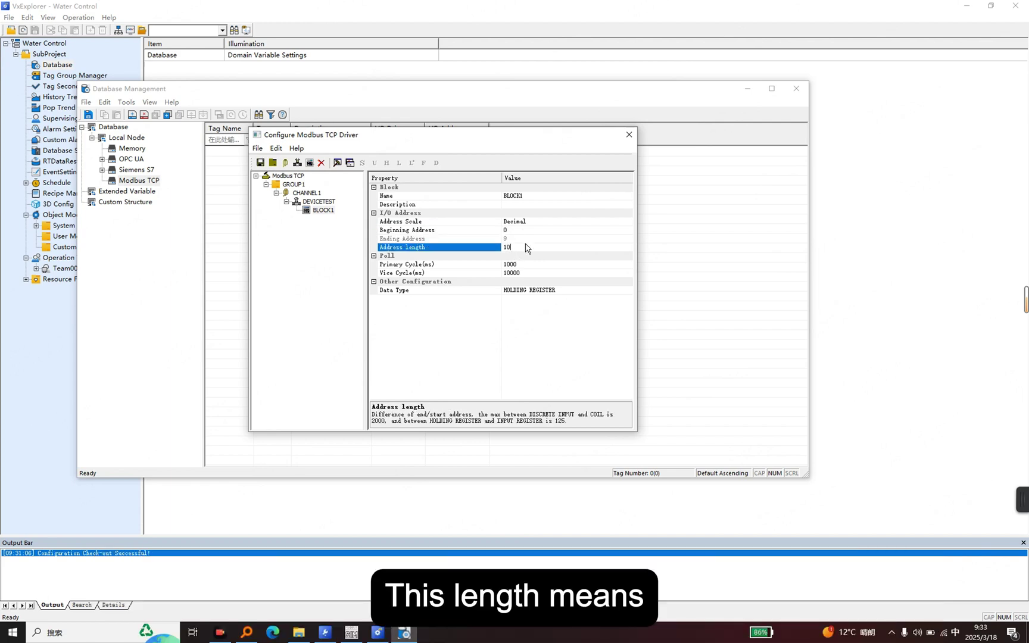
{"action": "left_click", "coordinate": [260, 162]}
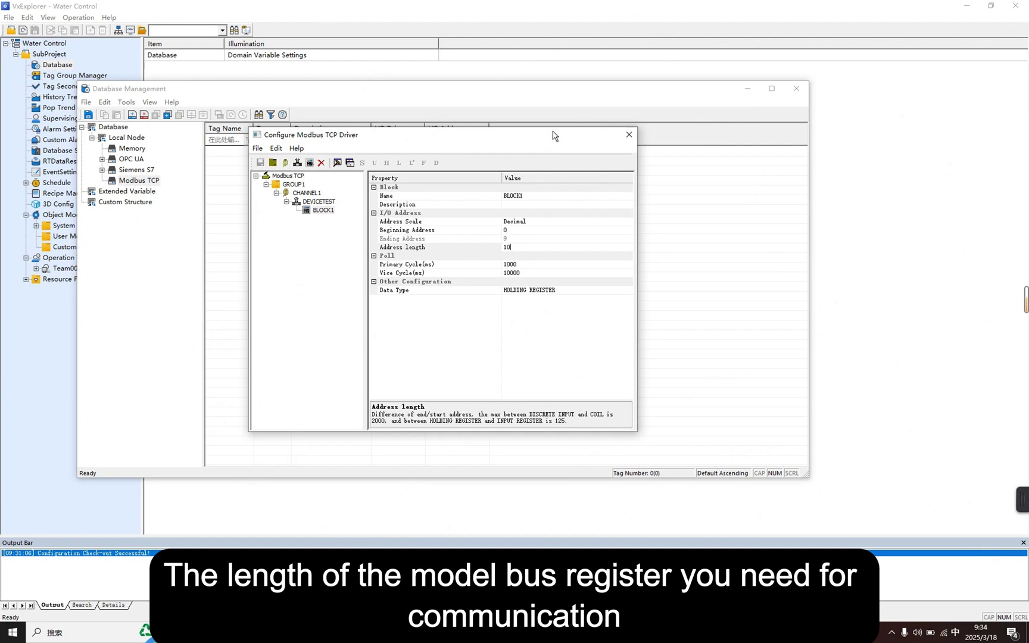
{"action": "left_click_drag", "start_coordinate": [552, 134], "coordinate": [529, 133]}
{"action": "left_click", "coordinate": [496, 230]}
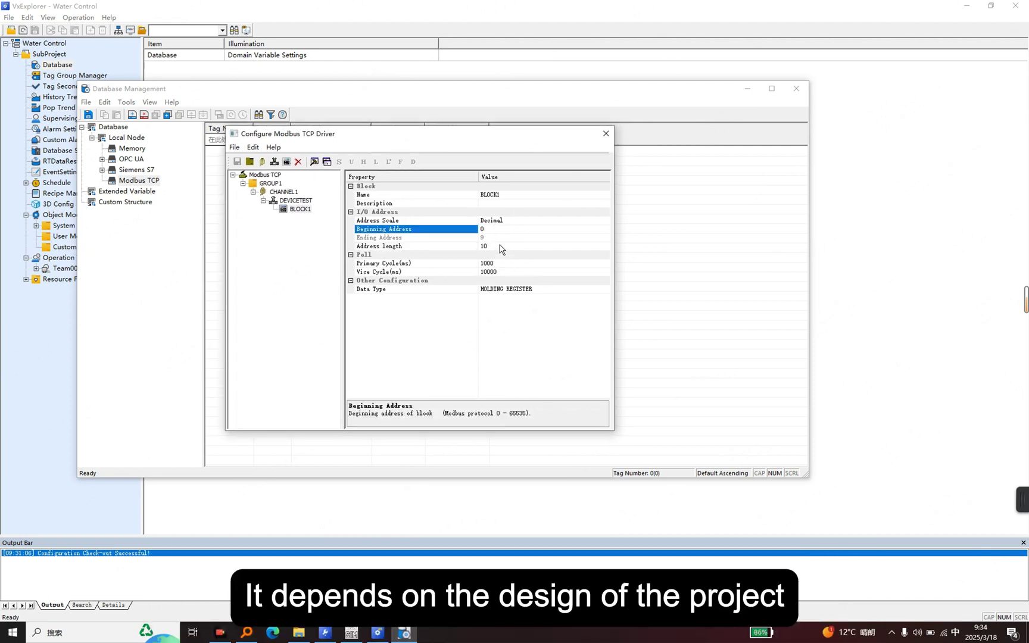
{"action": "left_click", "coordinate": [502, 246]}
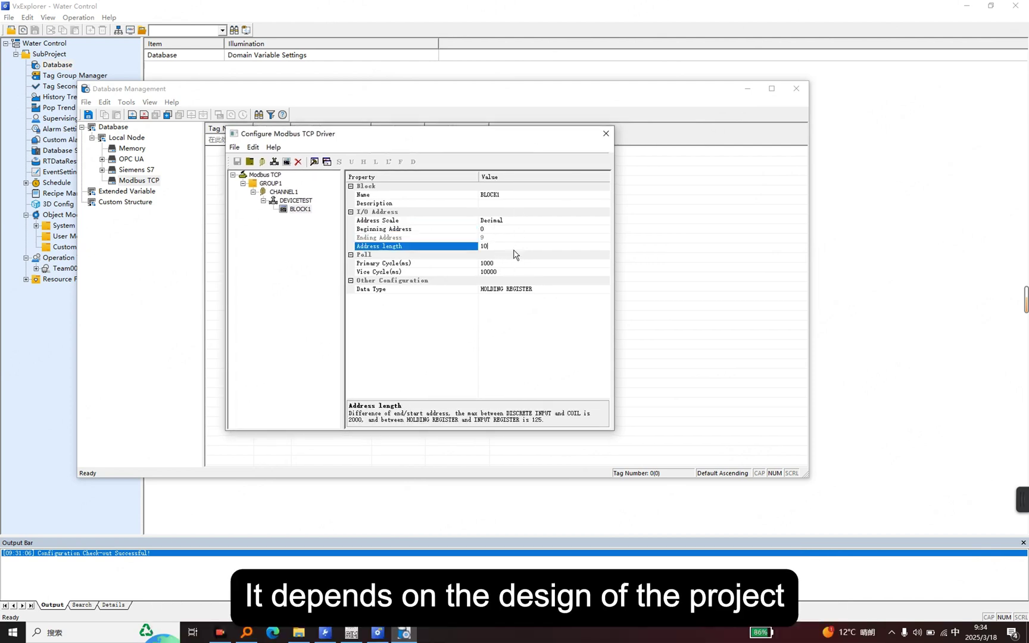
{"action": "left_click", "coordinate": [444, 263]}
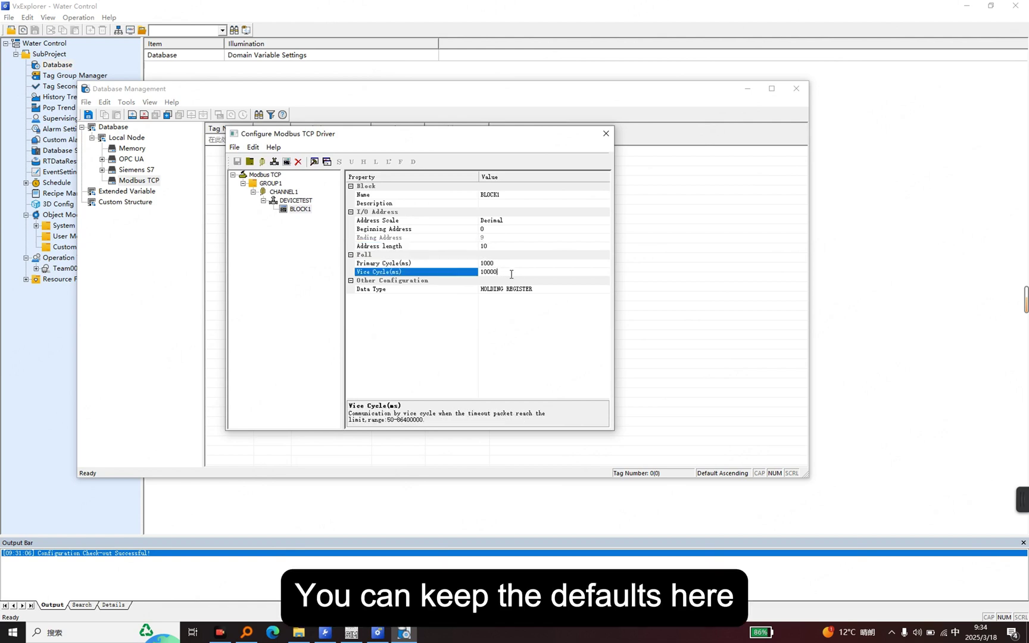
Step: Set BLOCK1's data type to HOLDING REGISTER
{"action": "left_click", "coordinate": [523, 291]}
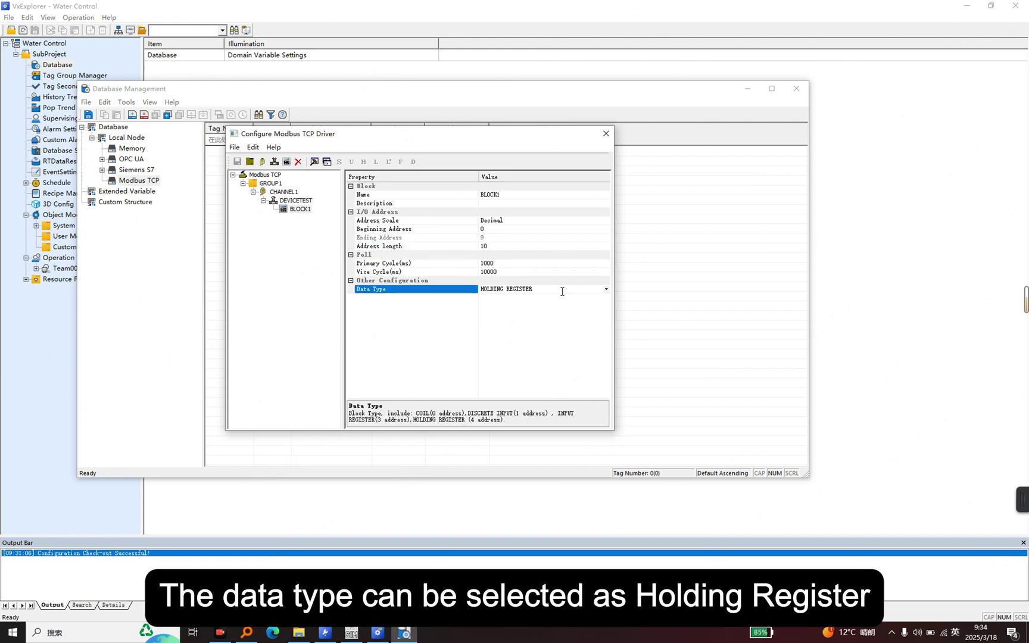
{"action": "left_click_drag", "start_coordinate": [562, 291], "coordinate": [473, 292]}
{"action": "left_click", "coordinate": [500, 287]}
{"action": "left_click_drag", "start_coordinate": [548, 291], "coordinate": [465, 292]}
{"action": "left_click", "coordinate": [553, 292]}
{"action": "left_click", "coordinate": [606, 288]}
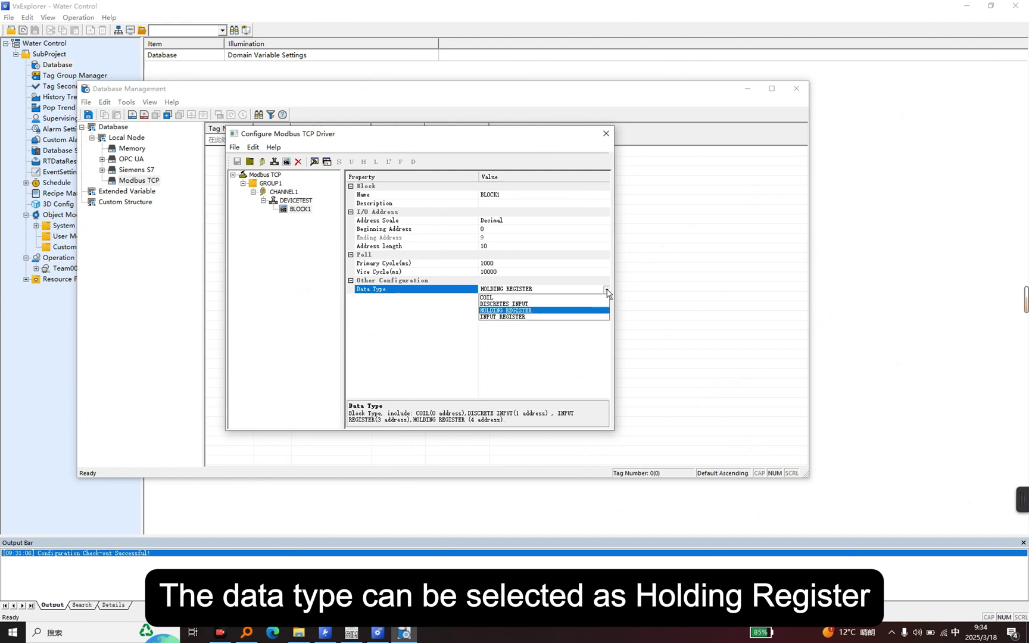
{"action": "left_click", "coordinate": [560, 310]}
{"action": "left_click_drag", "start_coordinate": [316, 138], "coordinate": [367, 146]}
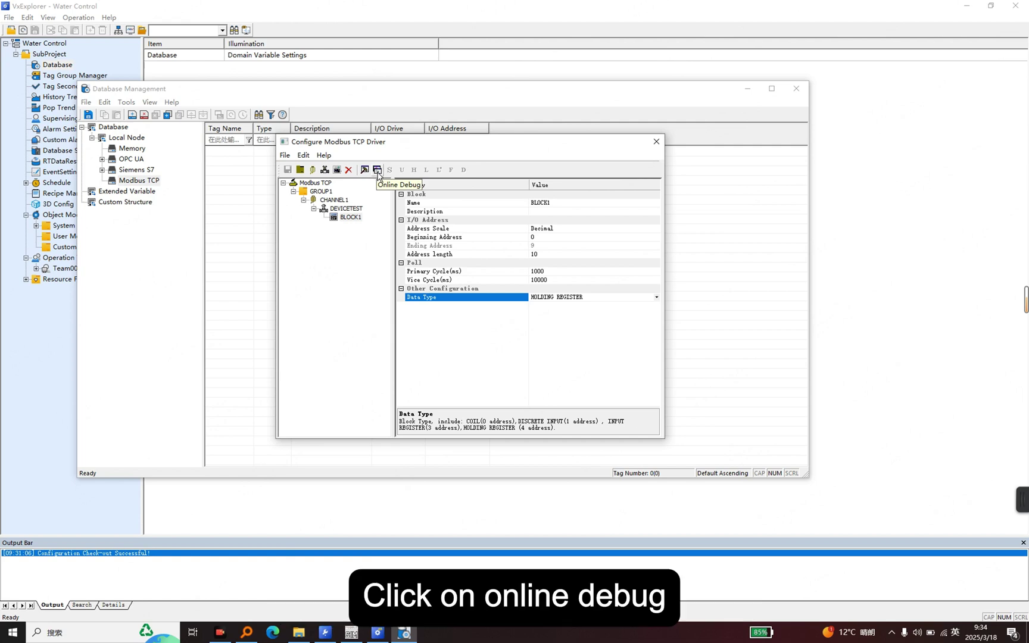
Step: Debug BLOCK1 online and write the value 10 to register 400000
{"action": "left_click", "coordinate": [377, 171]}
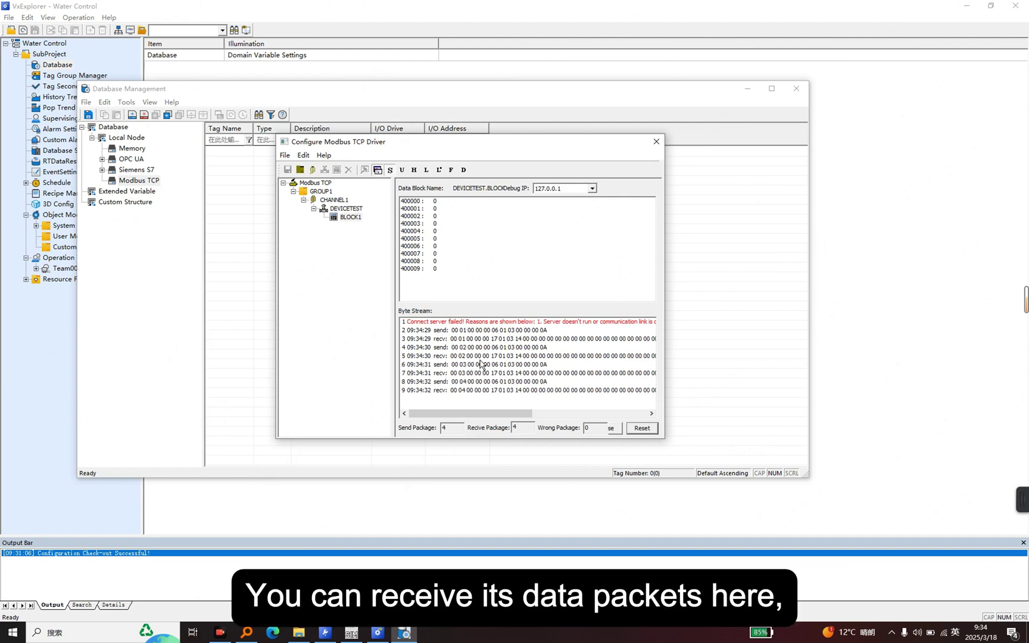
{"action": "double_click", "coordinate": [436, 203]}
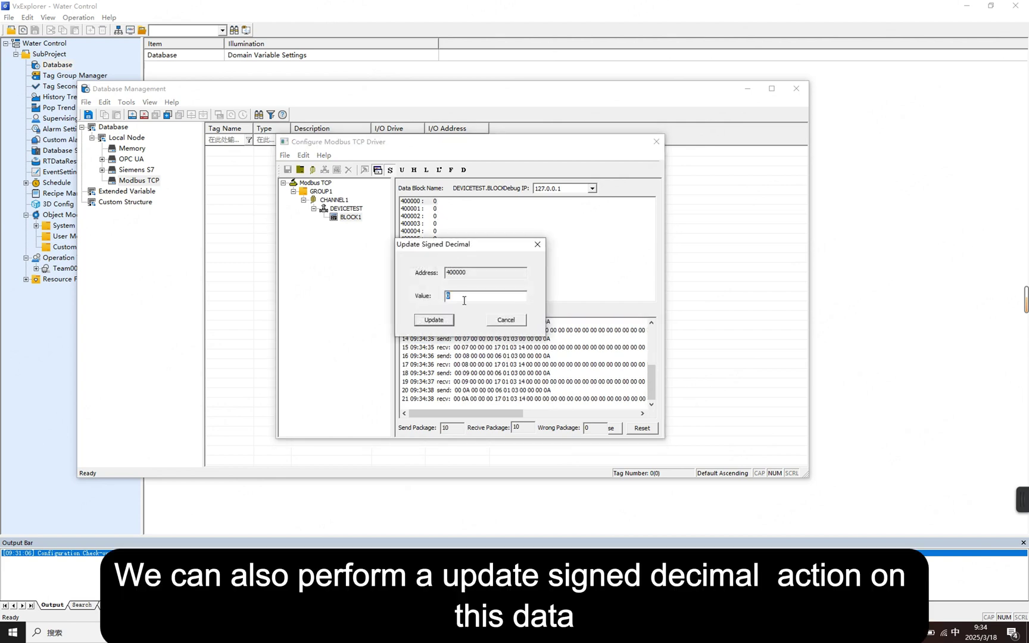
{"action": "type", "text": "10"}
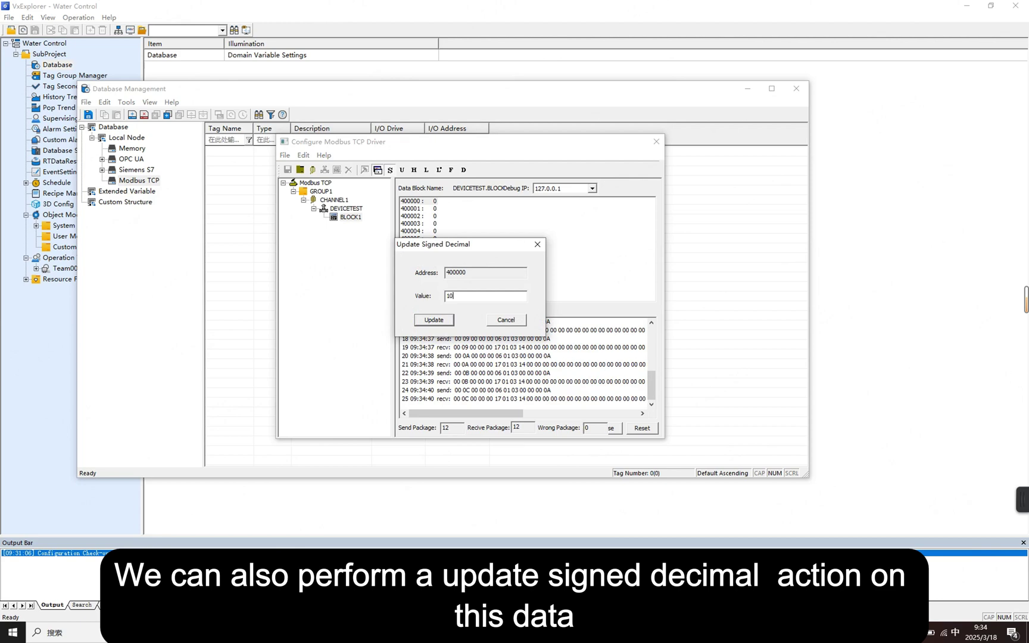
{"action": "left_click", "coordinate": [426, 318]}
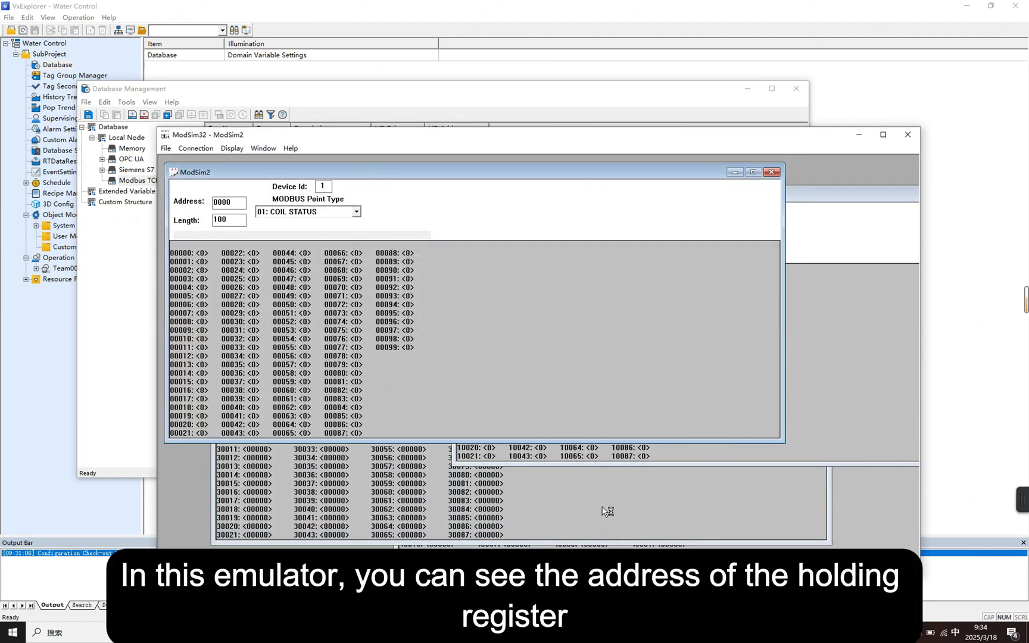
Step: In ModSim32's holding register window, write 20 to register 40001
{"action": "left_click", "coordinate": [583, 486]}
{"action": "left_click", "coordinate": [857, 359]}
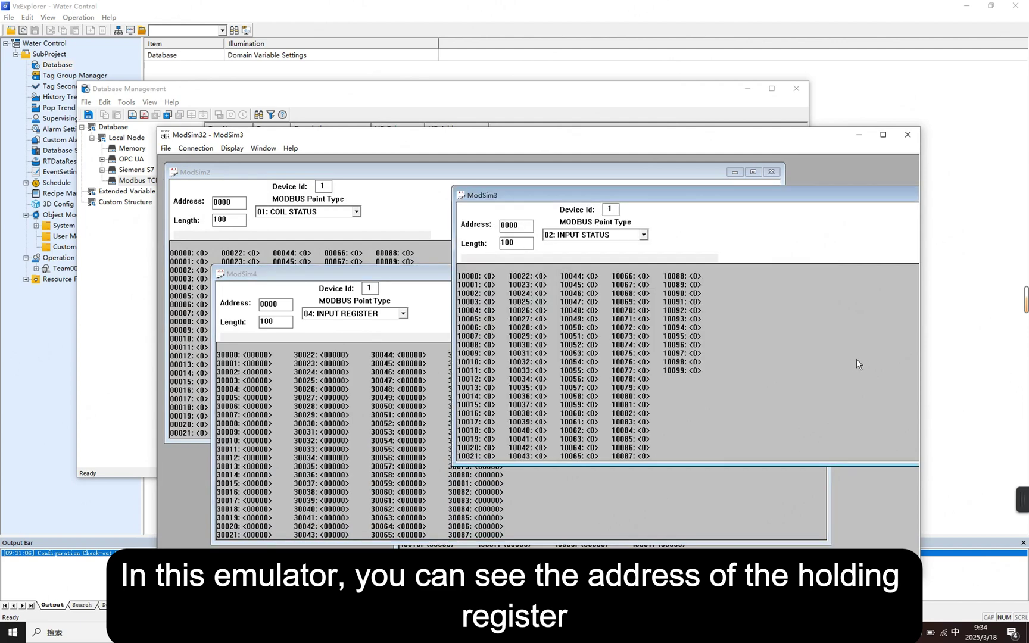
{"action": "left_click", "coordinate": [635, 544]}
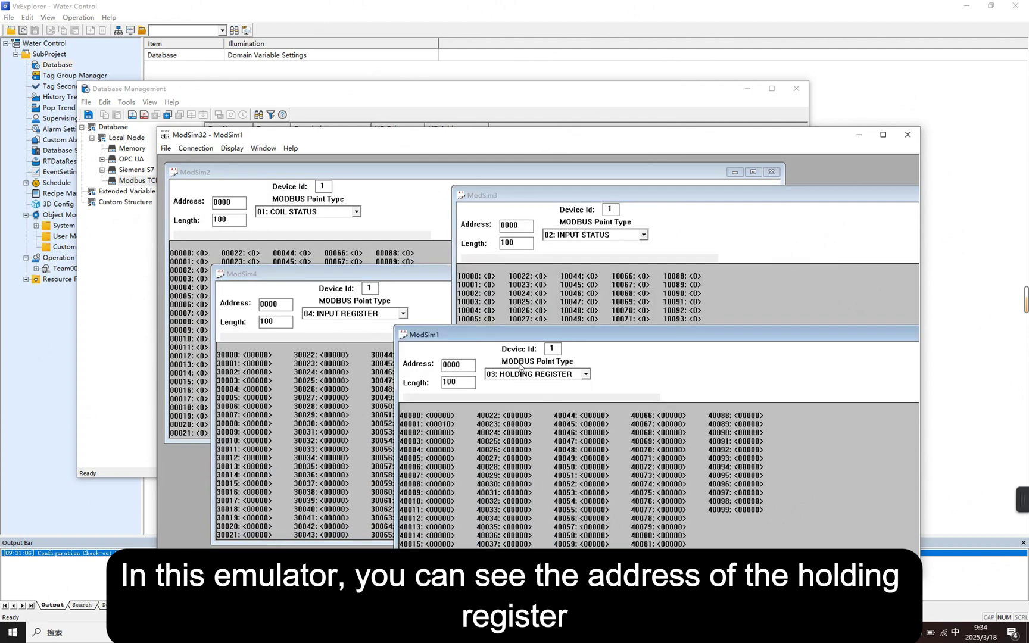
{"action": "left_click_drag", "start_coordinate": [524, 334], "coordinate": [401, 213]}
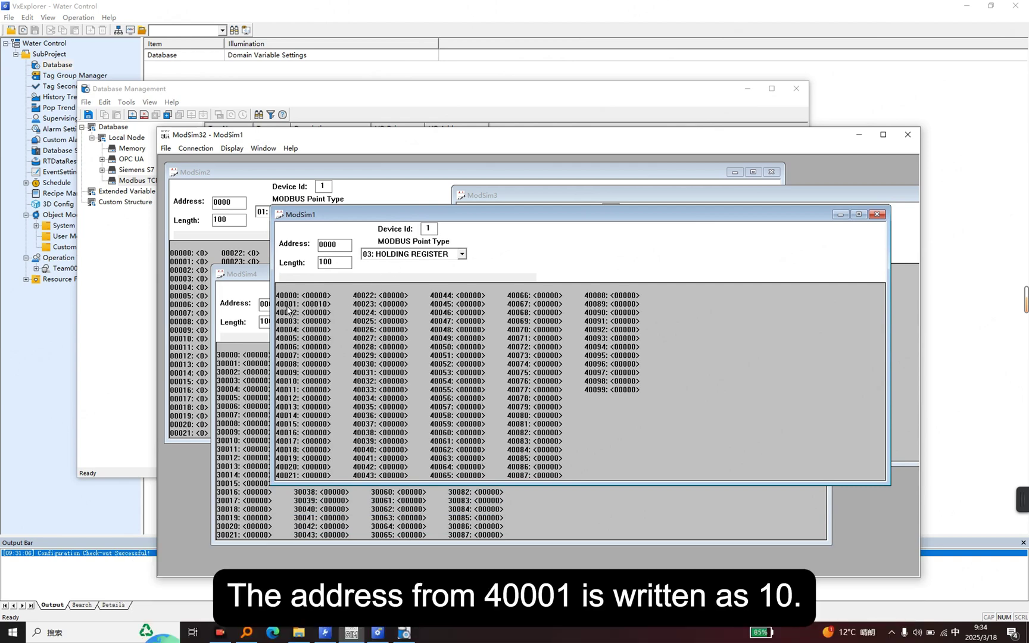
{"action": "double_click", "coordinate": [321, 307]}
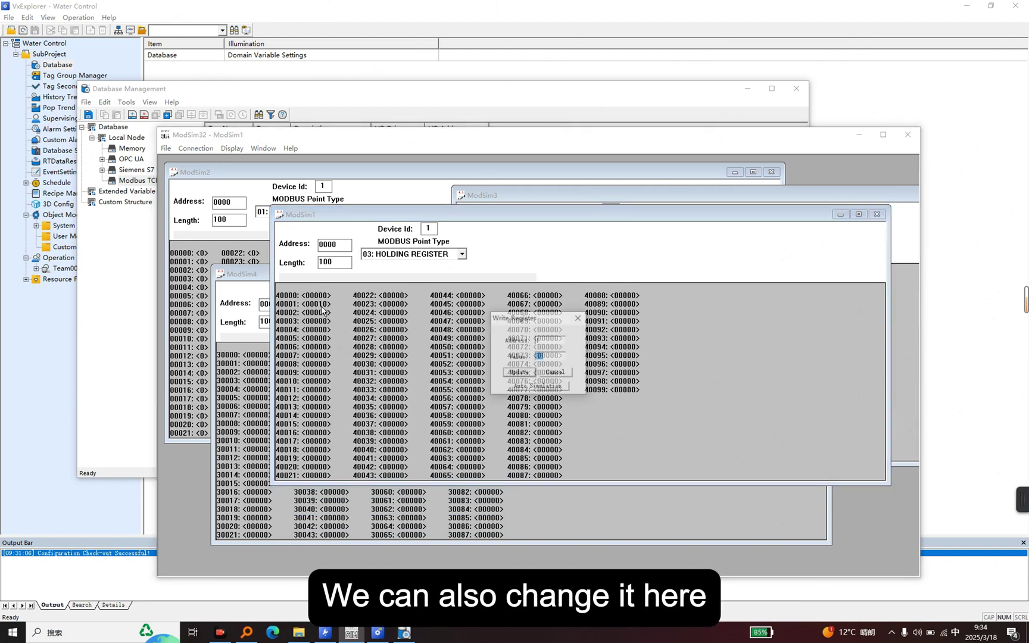
{"action": "type", "text": "20"}
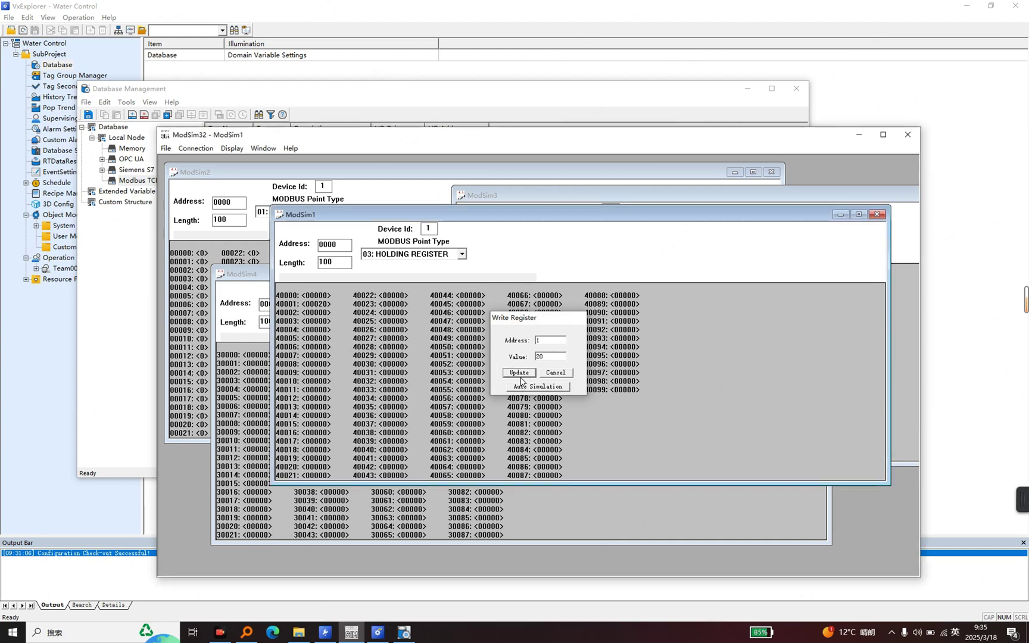
{"action": "left_click", "coordinate": [519, 373]}
{"action": "left_click", "coordinate": [443, 95]}
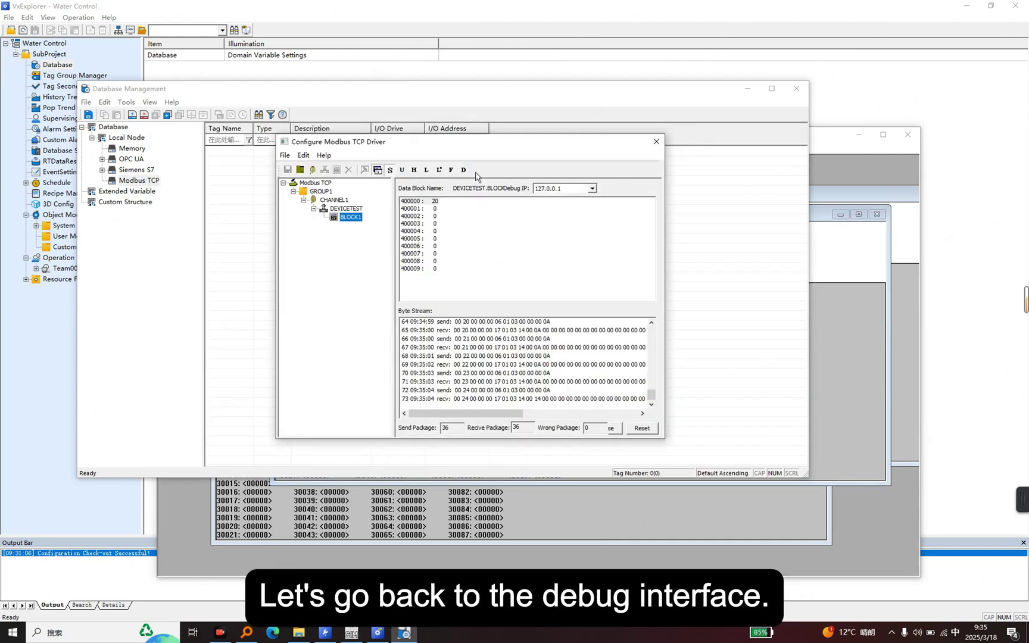
Step: Confirm 400000 reads 20, stop debugging, close the driver configuration and save the database
{"action": "left_click", "coordinate": [434, 203]}
{"action": "left_click", "coordinate": [436, 209]}
{"action": "left_click", "coordinate": [435, 202]}
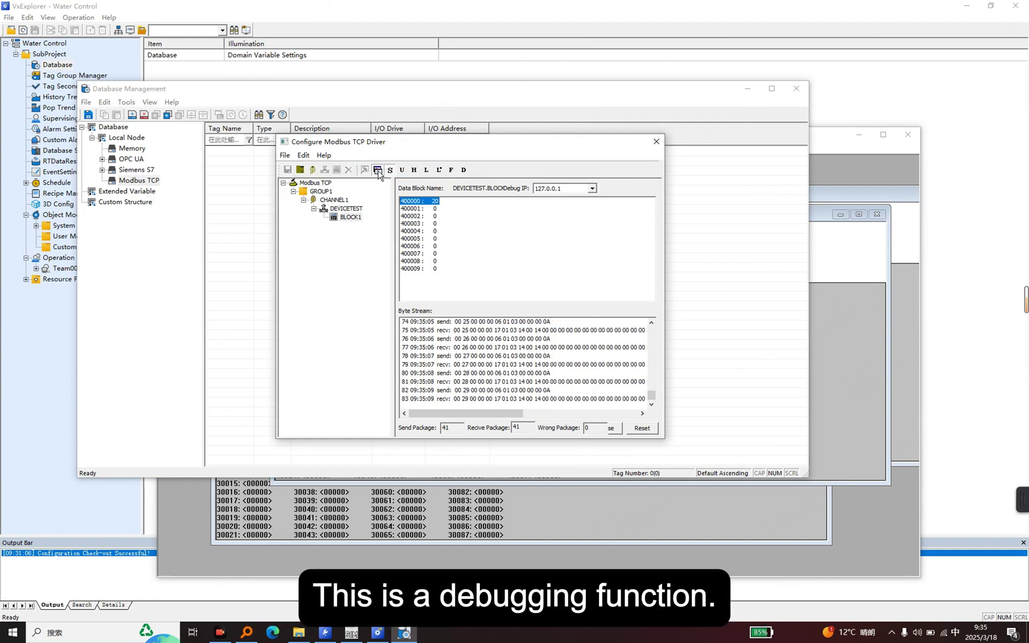
{"action": "left_click", "coordinate": [385, 172]}
{"action": "left_click", "coordinate": [655, 143]}
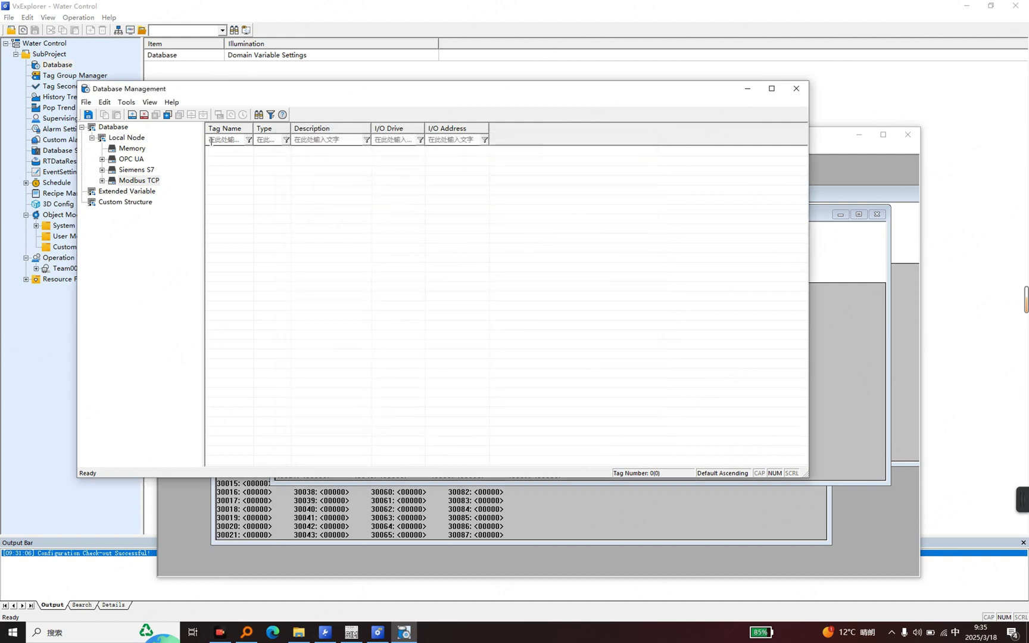
{"action": "left_click", "coordinate": [89, 114]}
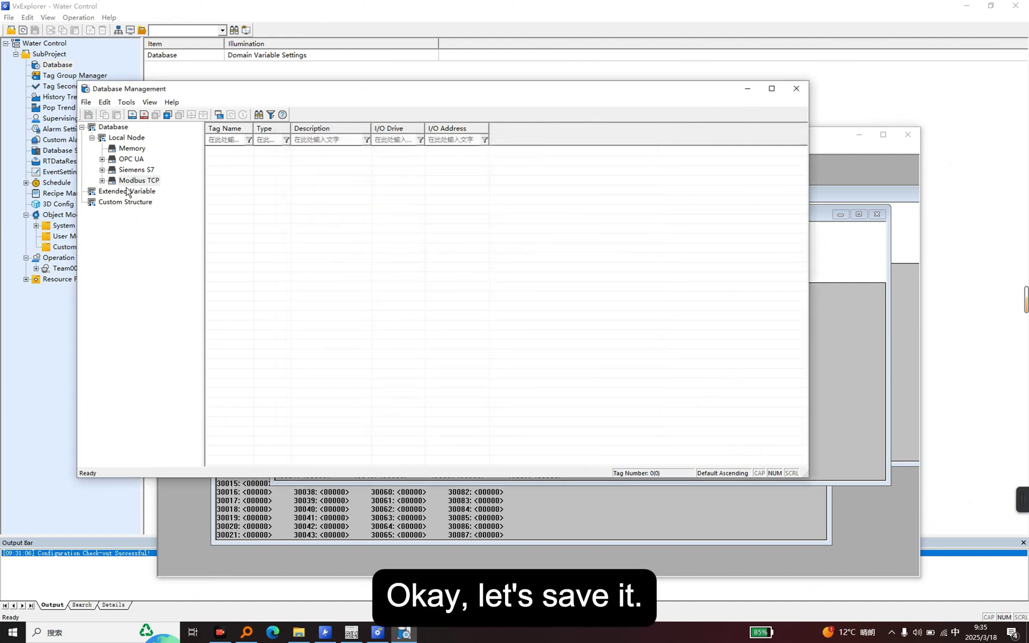
Step: Add a new Real tag named TestTag under the Modbus TCP GROUP1
{"action": "left_click", "coordinate": [102, 180]}
{"action": "left_click", "coordinate": [112, 191]}
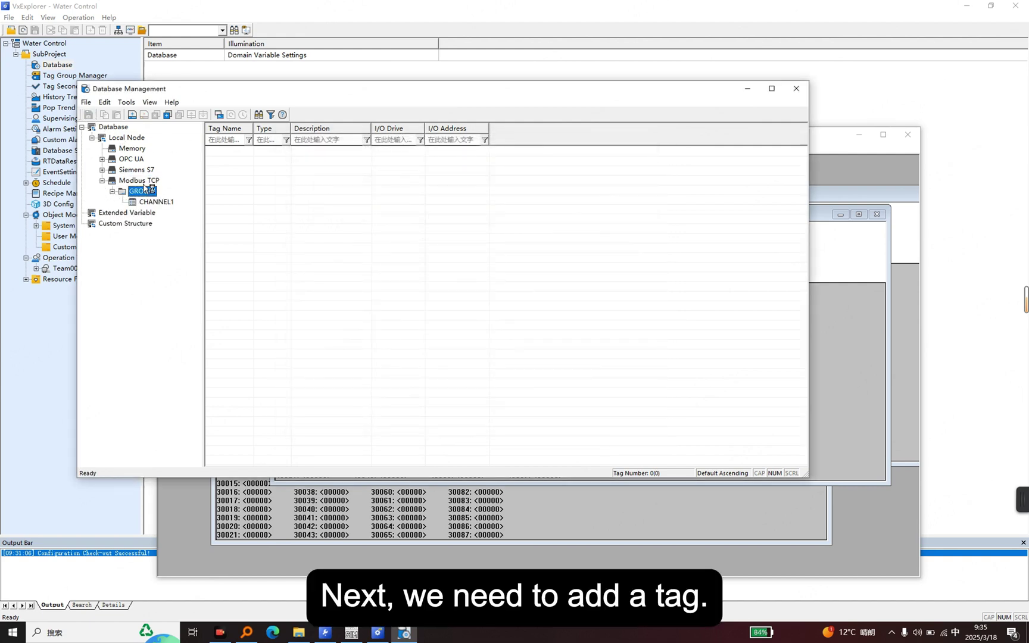
{"action": "left_click", "coordinate": [143, 181]}
{"action": "right_click", "coordinate": [235, 187]}
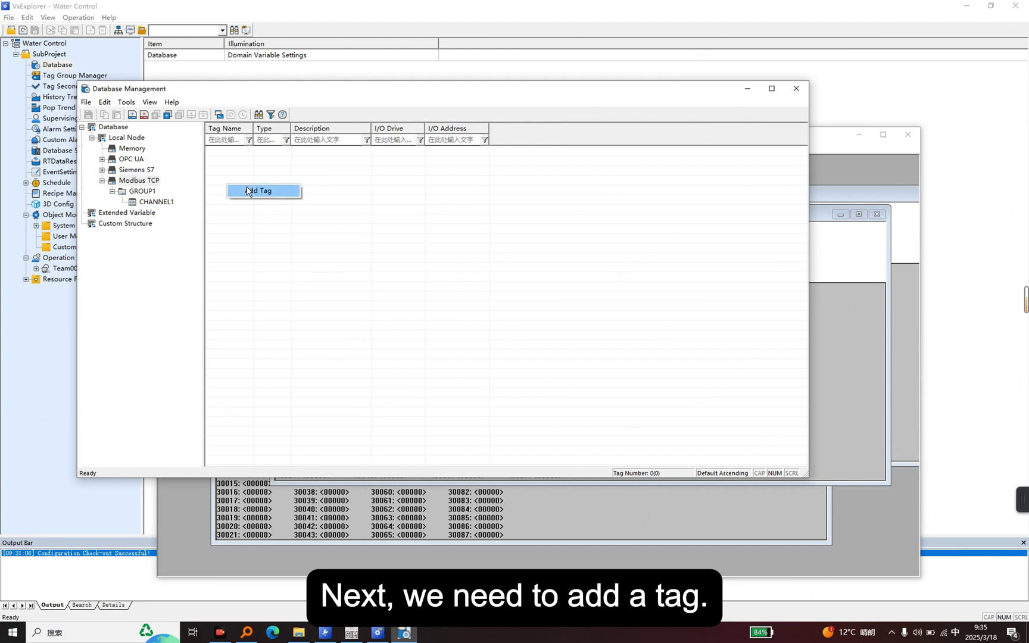
{"action": "left_click", "coordinate": [254, 191]}
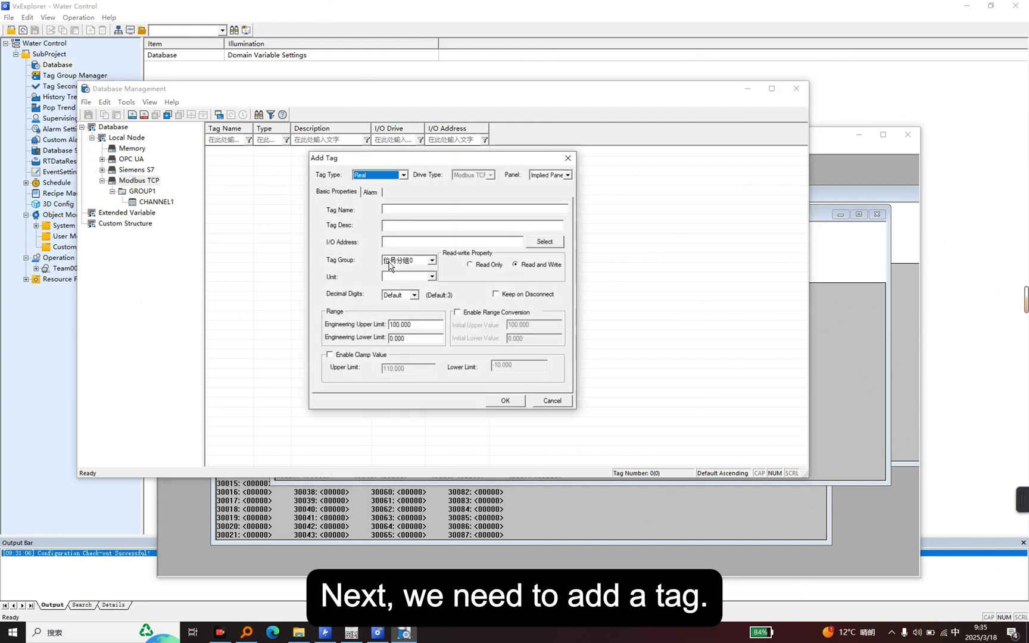
{"action": "left_click", "coordinate": [396, 208]}
{"action": "left_click", "coordinate": [403, 175]}
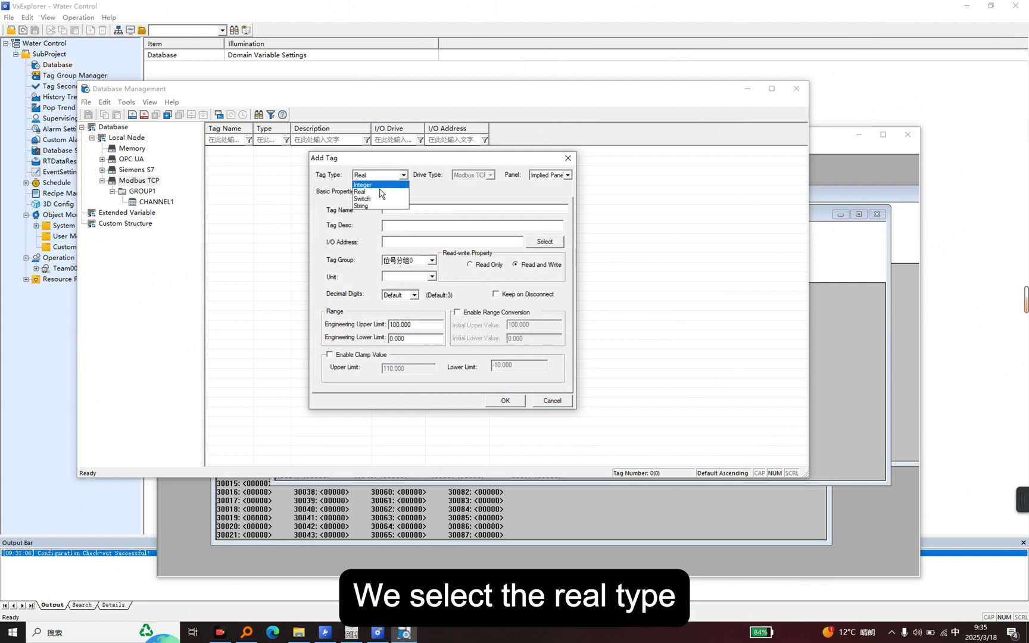
{"action": "left_click", "coordinate": [377, 193]}
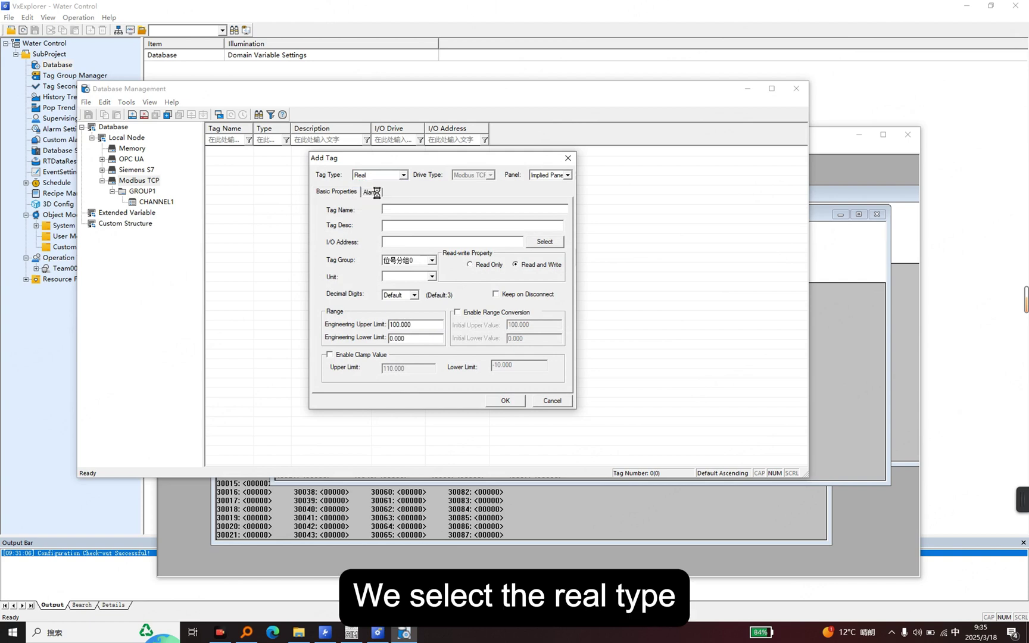
{"action": "left_click", "coordinate": [412, 210]}
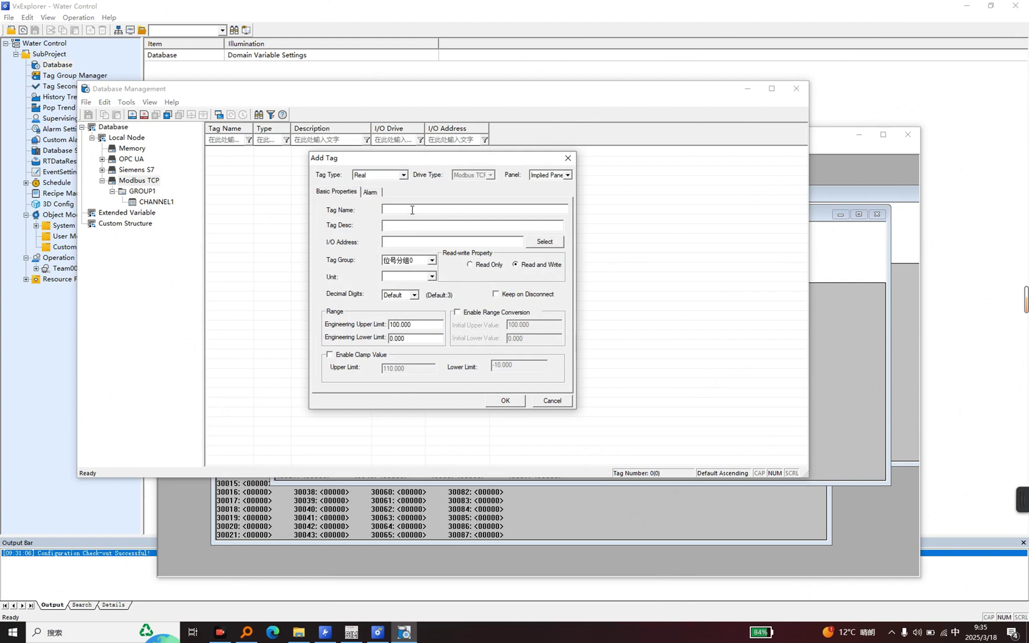
{"action": "type", "text": "Test"}
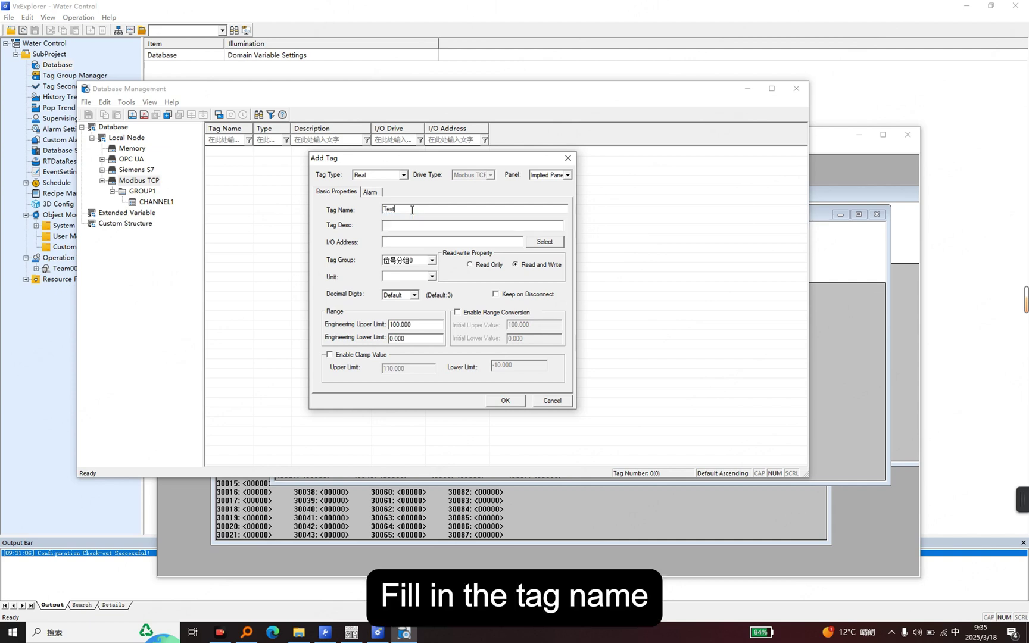
{"action": "type", "text": "Tag"}
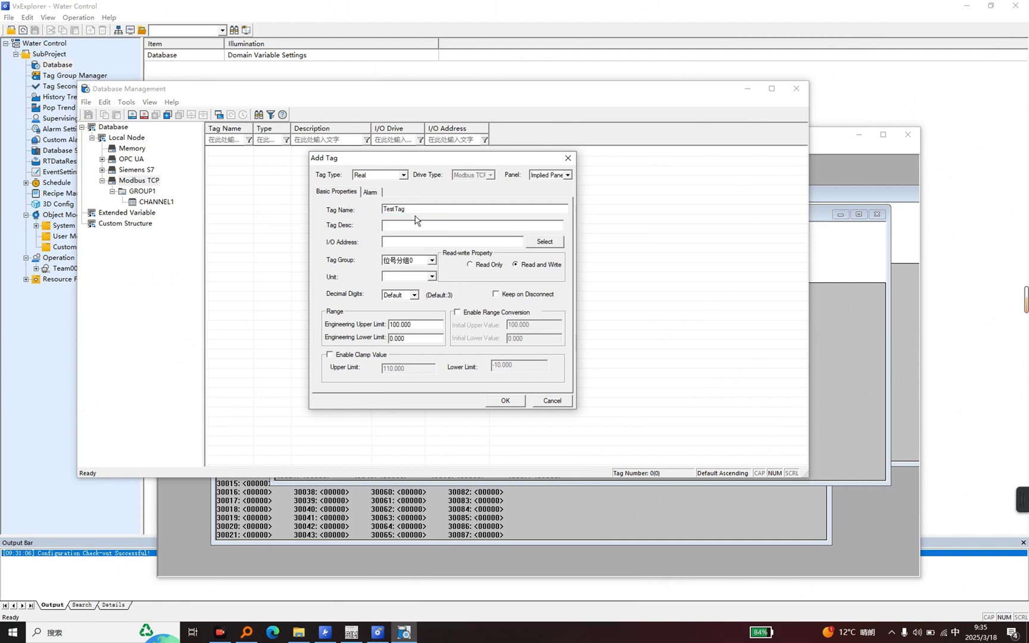
Step: Address TestTag to DEVICETEST BLOCK1 with REAL data type and confirm the tag
{"action": "left_click", "coordinate": [546, 241]}
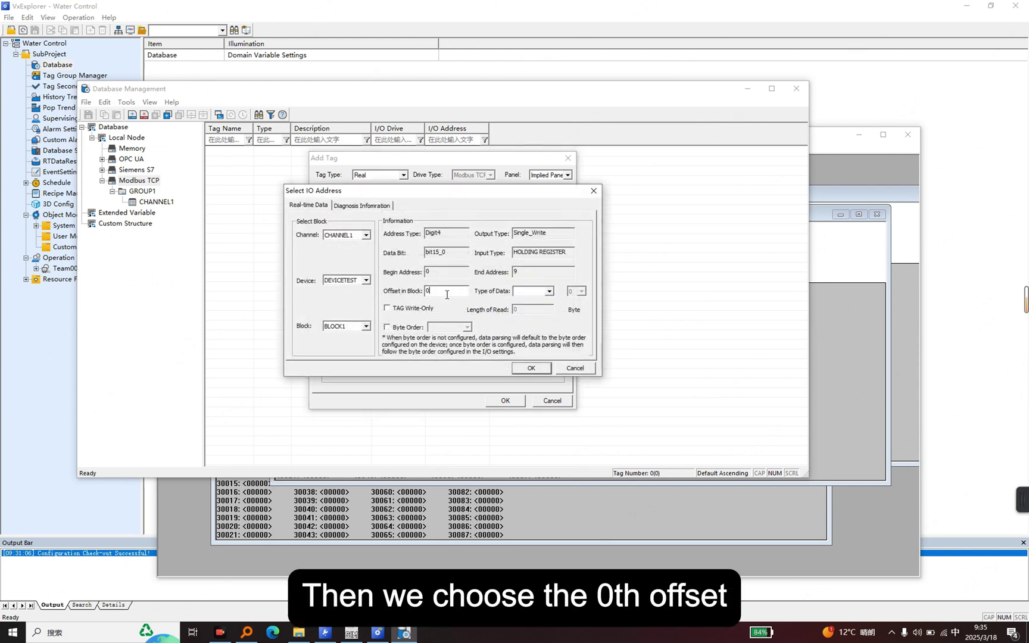
{"action": "left_click", "coordinate": [539, 290]}
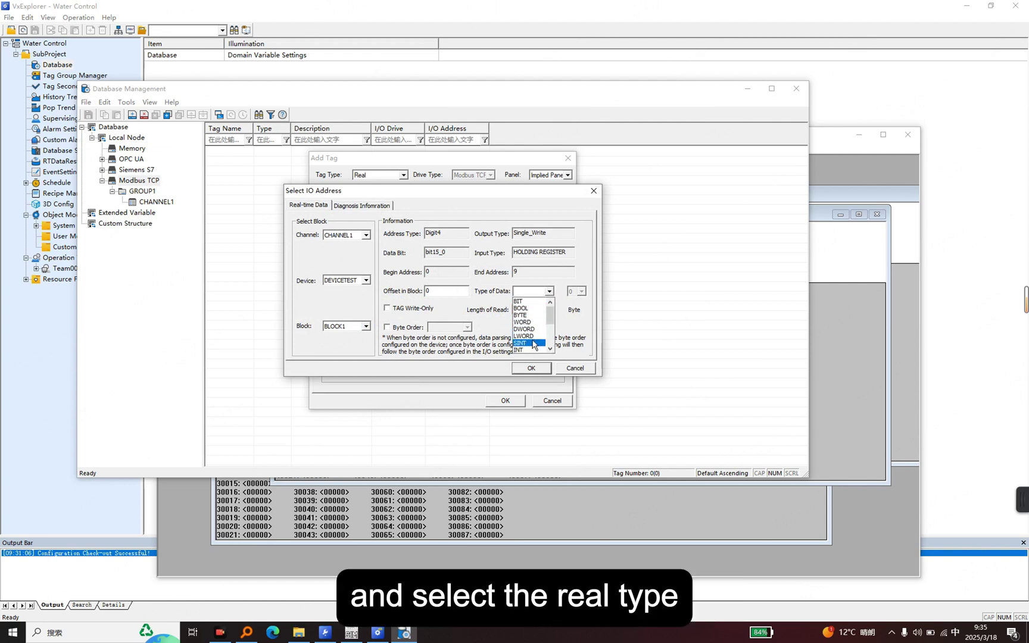
{"action": "scroll", "coordinate": [529, 322], "scroll_direction": "down", "scroll_amount": 2}
{"action": "scroll", "coordinate": [529, 321], "scroll_direction": "down", "scroll_amount": 3}
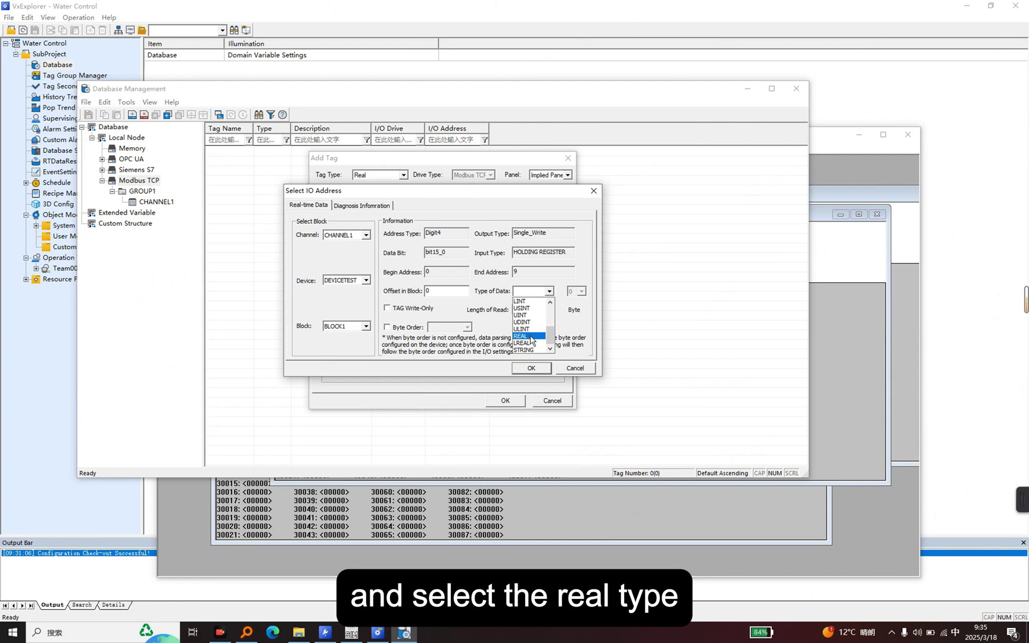
{"action": "left_click", "coordinate": [529, 328]}
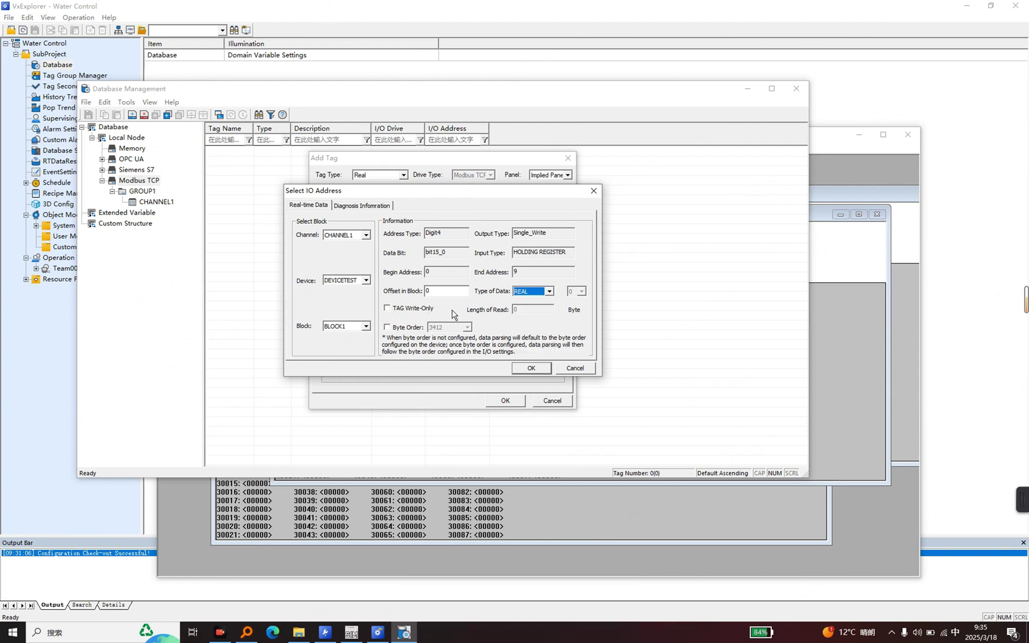
{"action": "left_click", "coordinate": [364, 280]}
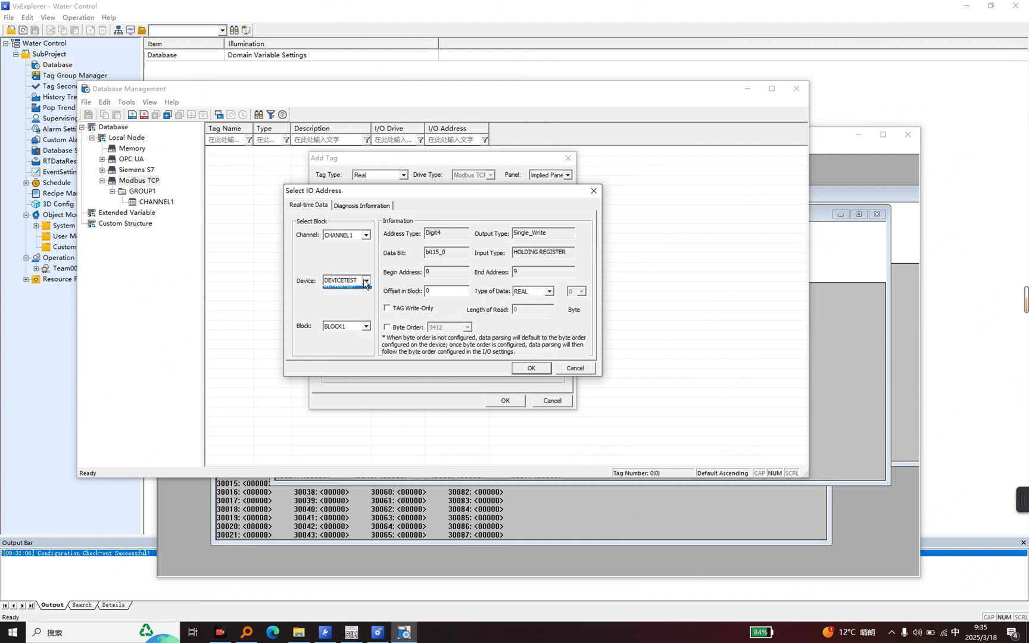
{"action": "left_click", "coordinate": [365, 280]}
{"action": "left_click", "coordinate": [368, 327]}
{"action": "left_click", "coordinate": [368, 330]}
{"action": "left_click", "coordinate": [369, 329]}
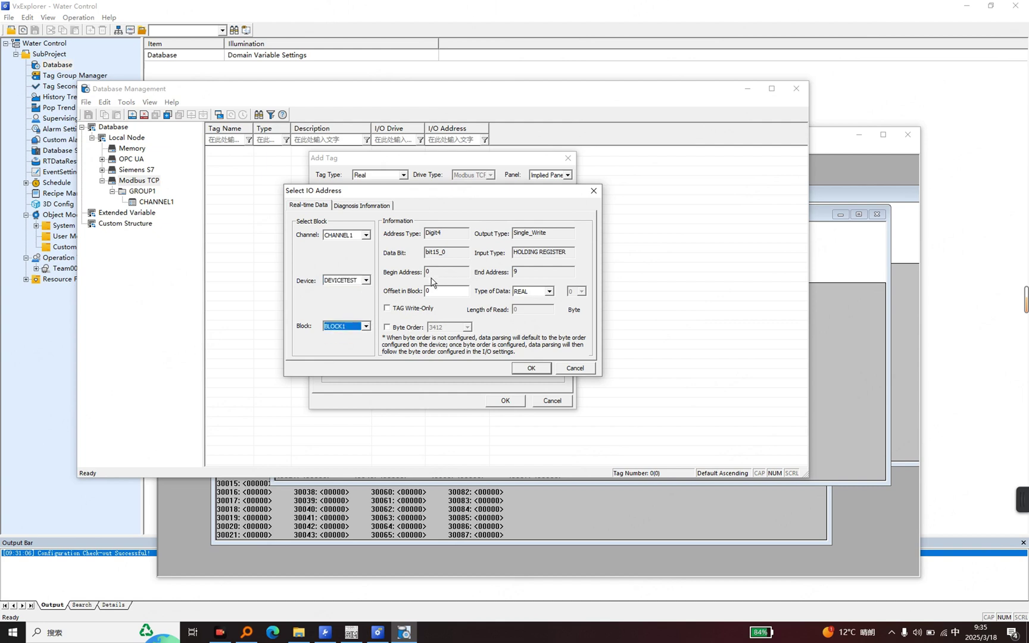
{"action": "left_click", "coordinate": [516, 369]}
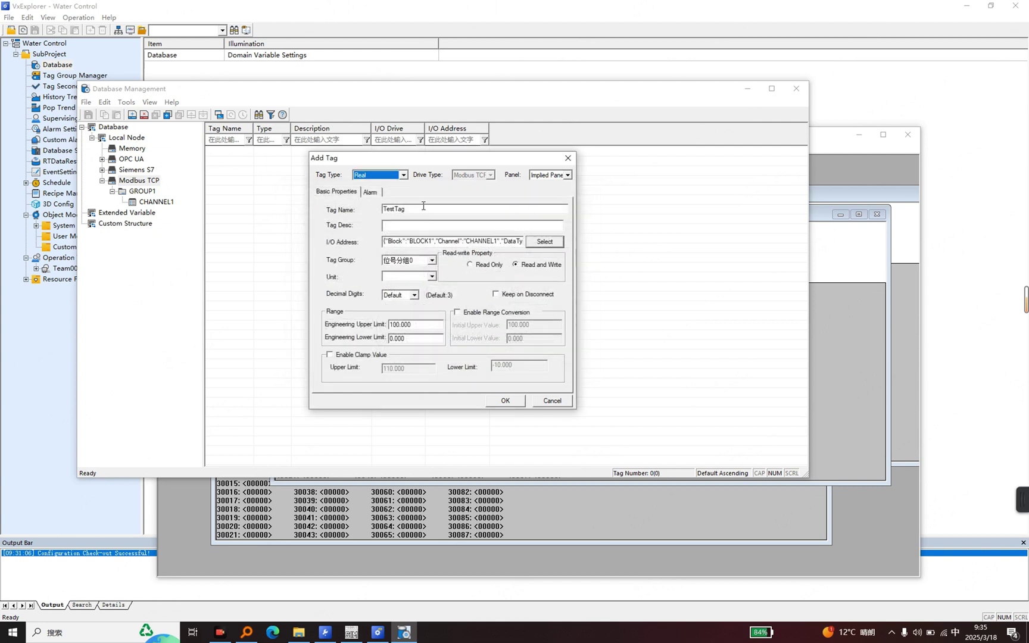
{"action": "left_click", "coordinate": [507, 401]}
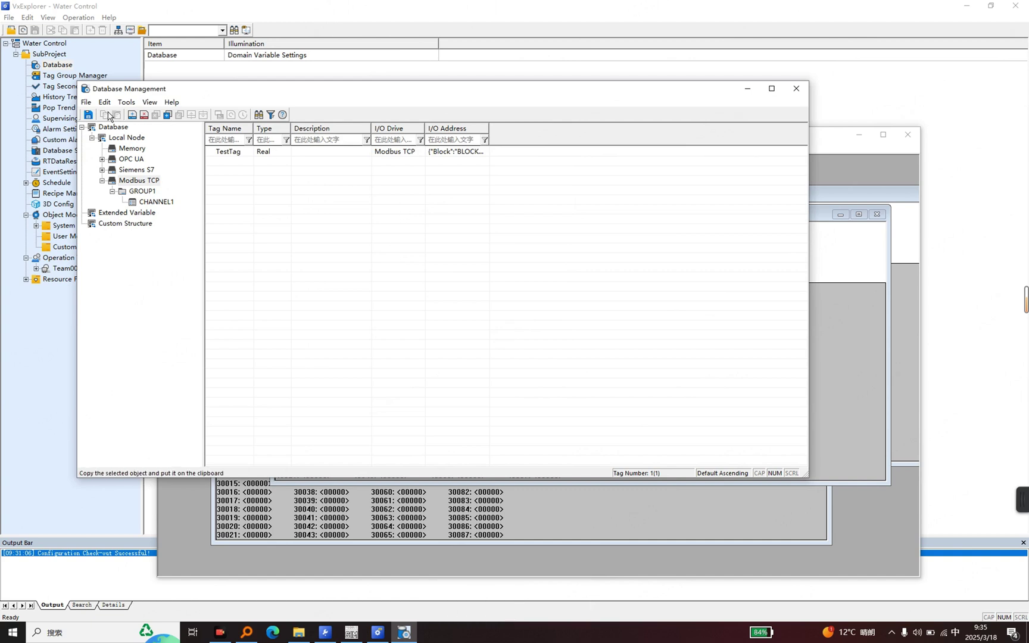
Step: Save the database, close the tag database window and expand the Team0001 operation team
{"action": "left_click", "coordinate": [88, 115]}
{"action": "left_click", "coordinate": [270, 151]}
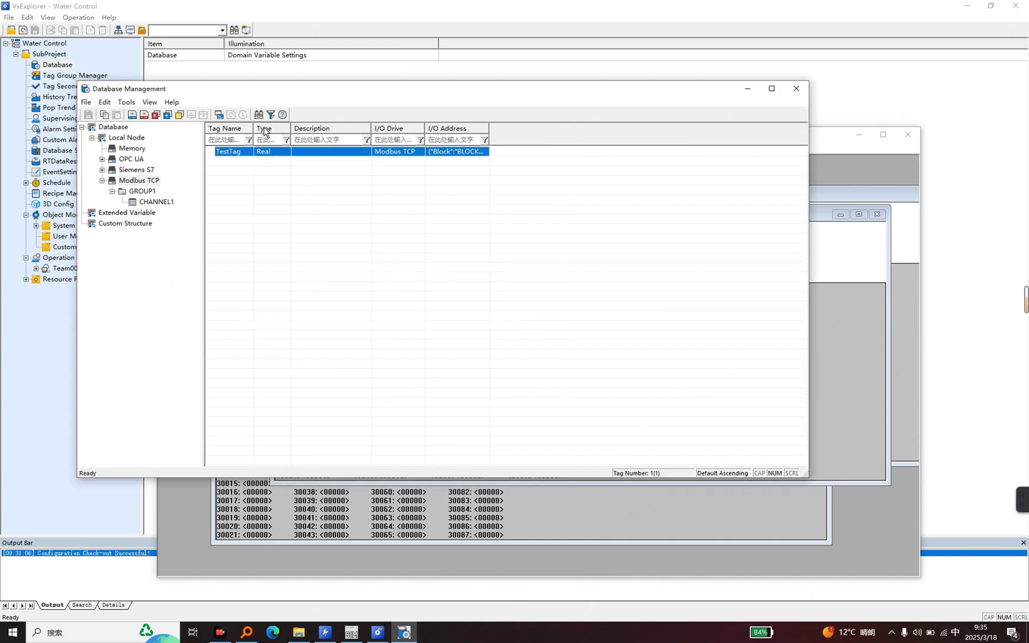
{"action": "left_click_drag", "start_coordinate": [256, 126], "coordinate": [309, 128]}
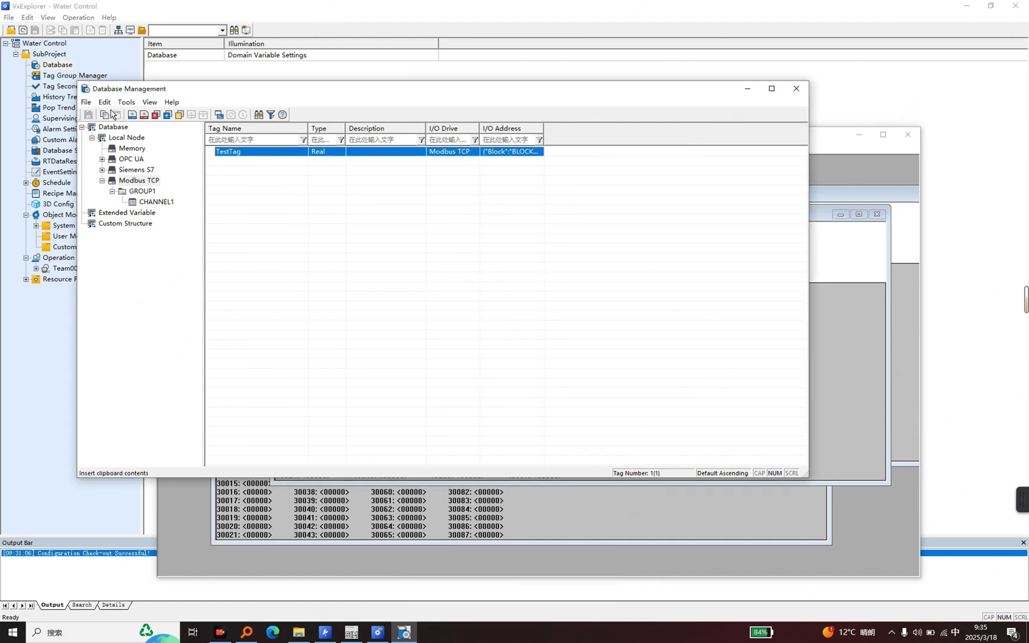
{"action": "double_click", "coordinate": [85, 91]}
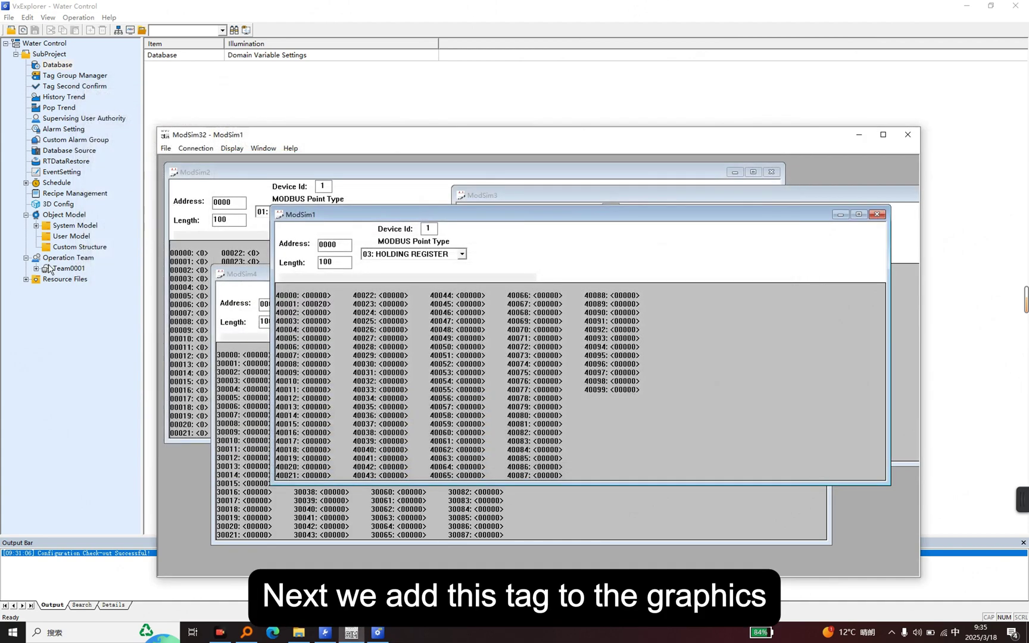
{"action": "double_click", "coordinate": [70, 270]}
Step: Add a new graphics page 3 under Team0001's Graphics list
{"action": "left_click", "coordinate": [77, 301]}
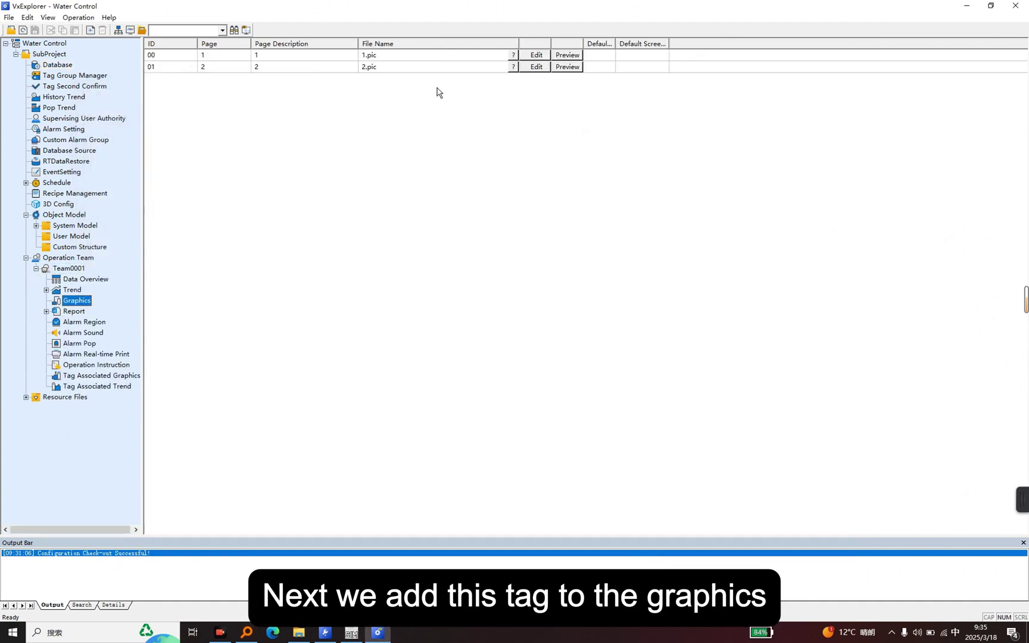
{"action": "right_click", "coordinate": [73, 302]}
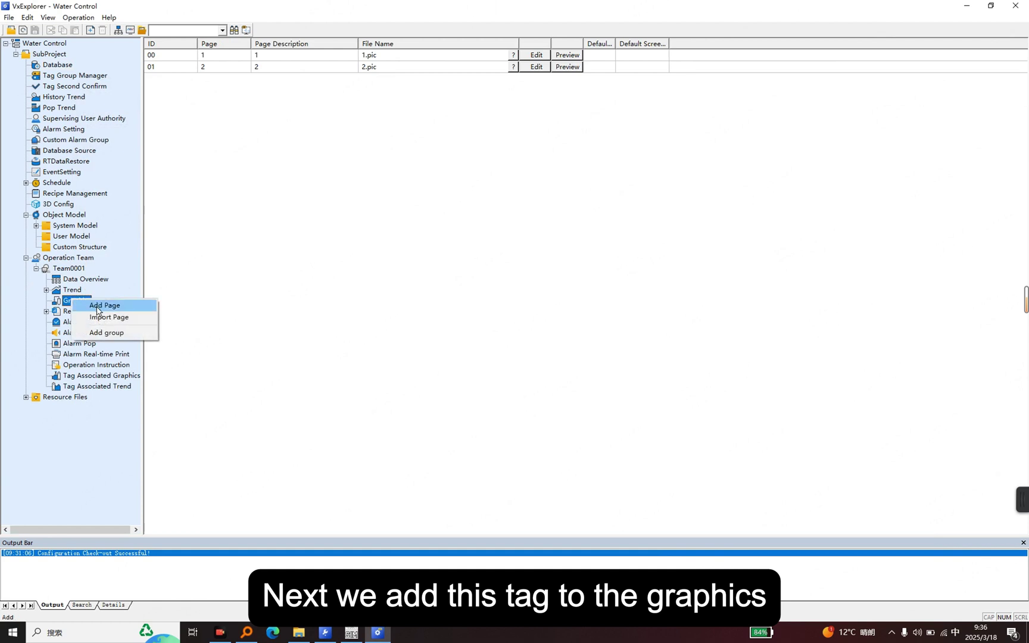
{"action": "left_click", "coordinate": [101, 305]}
{"action": "left_click", "coordinate": [416, 78]}
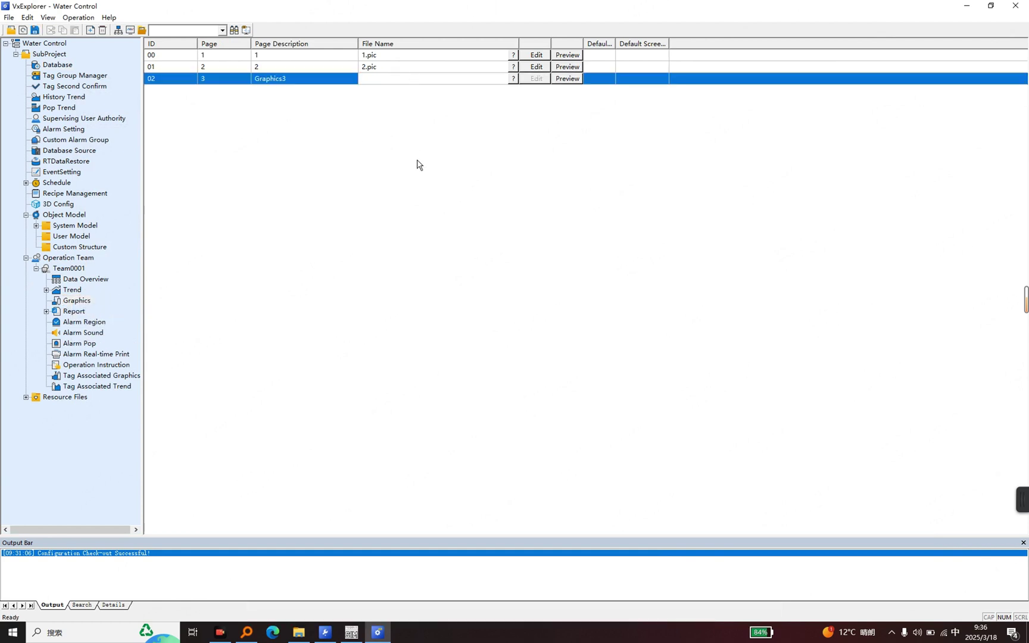
Step: Delete graphics pages 2 and 1, leaving only page 3
{"action": "right_click", "coordinate": [344, 66]}
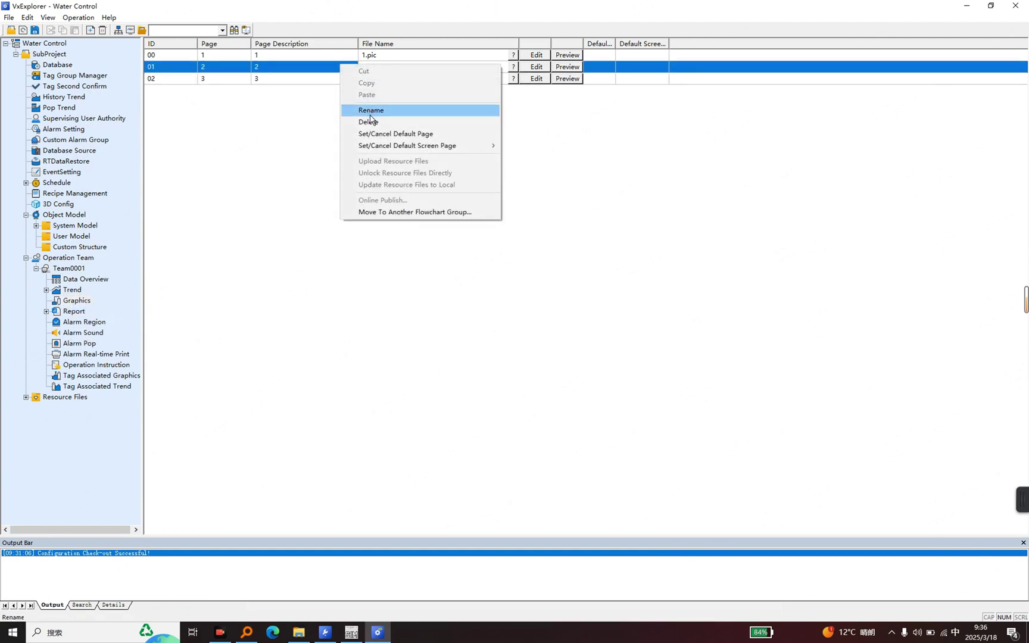
{"action": "left_click", "coordinate": [376, 123]}
{"action": "left_click", "coordinate": [498, 339]}
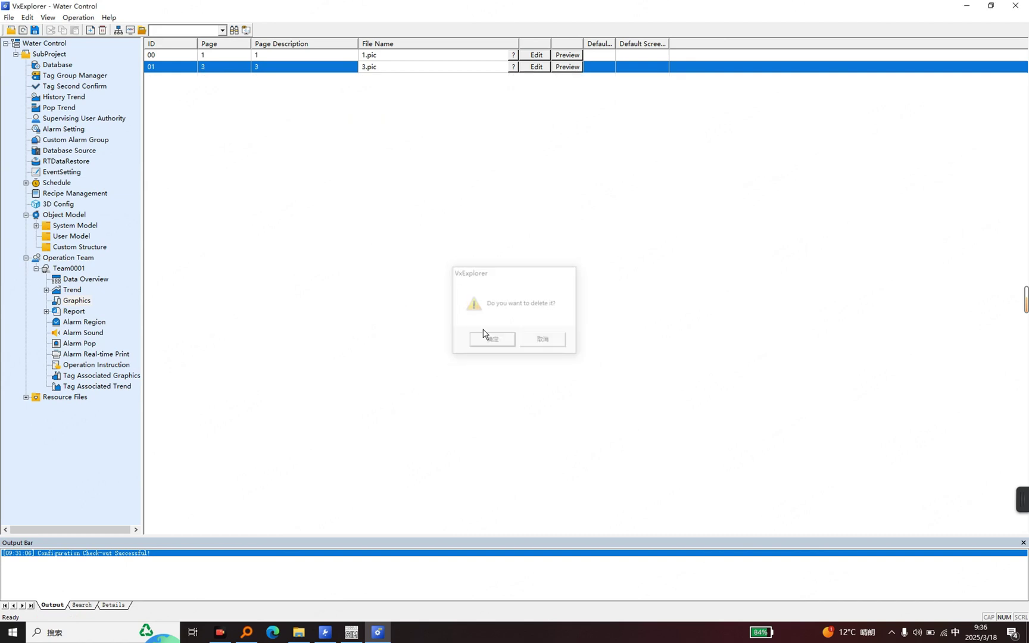
{"action": "left_click", "coordinate": [349, 56]}
{"action": "right_click", "coordinate": [349, 57]}
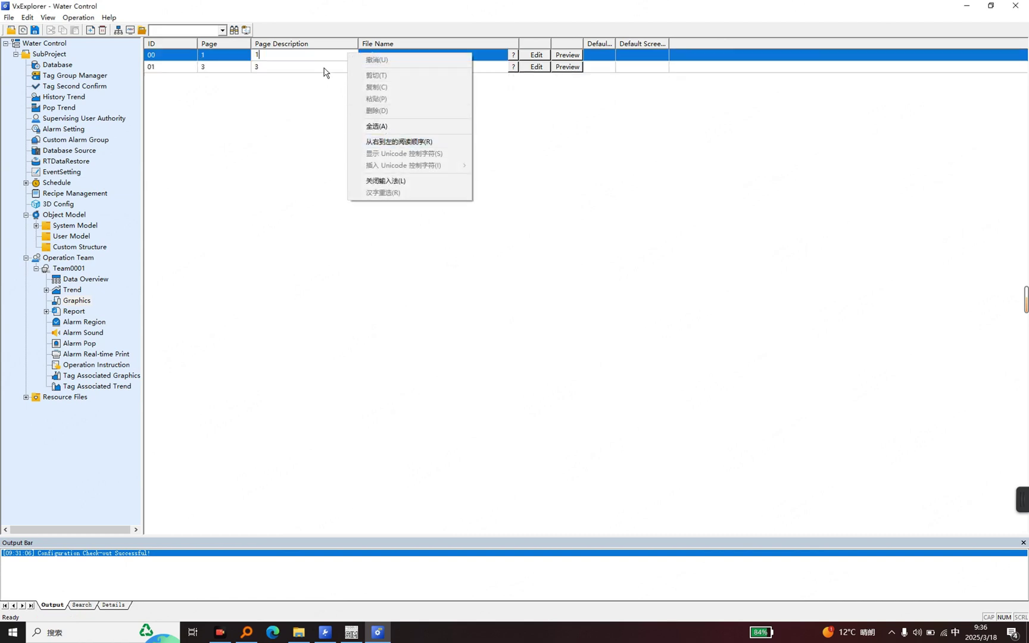
{"action": "left_click", "coordinate": [324, 58]}
{"action": "left_click", "coordinate": [325, 58]}
{"action": "right_click", "coordinate": [324, 58]}
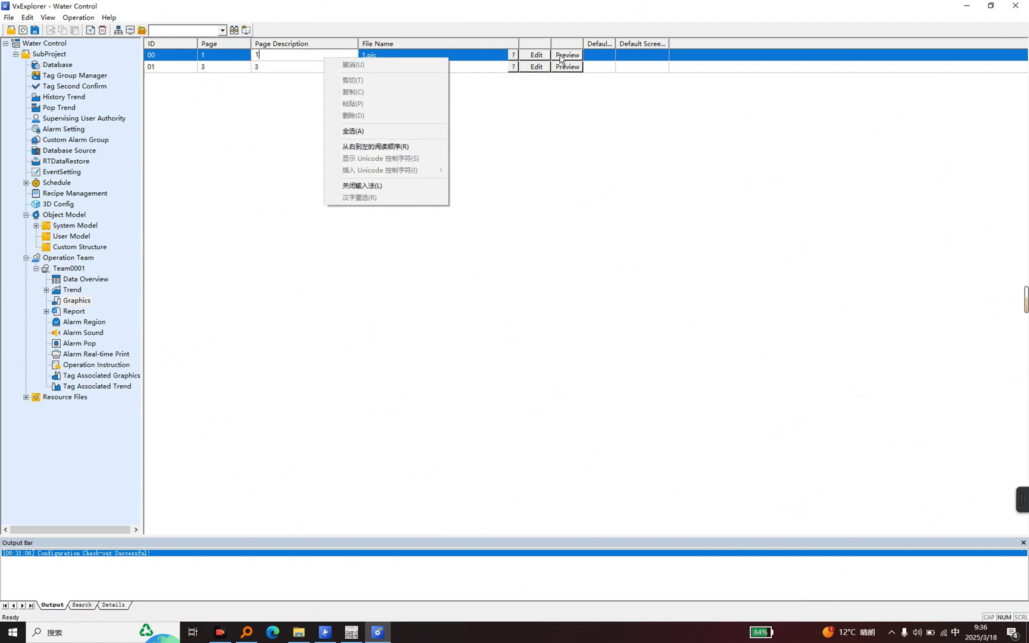
{"action": "left_click", "coordinate": [247, 185]}
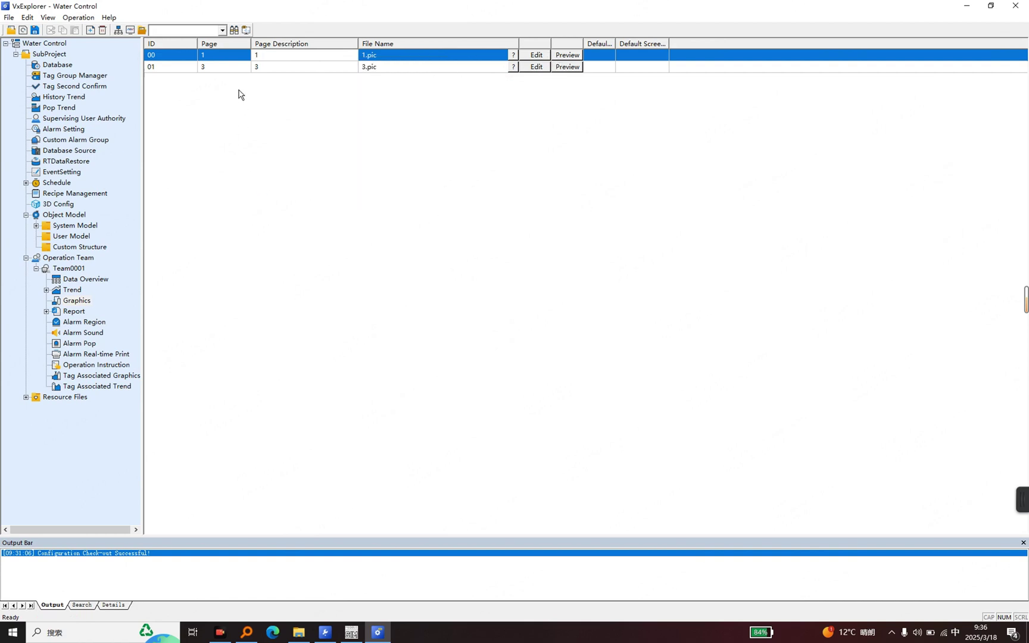
{"action": "right_click", "coordinate": [218, 59]}
{"action": "left_click", "coordinate": [279, 115]}
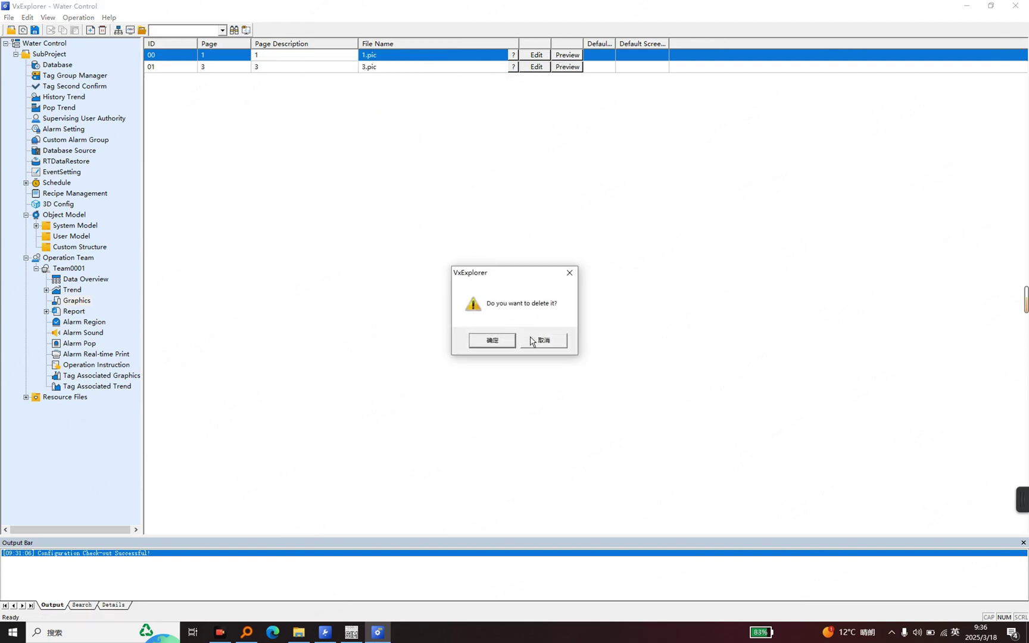
{"action": "left_click", "coordinate": [507, 343]}
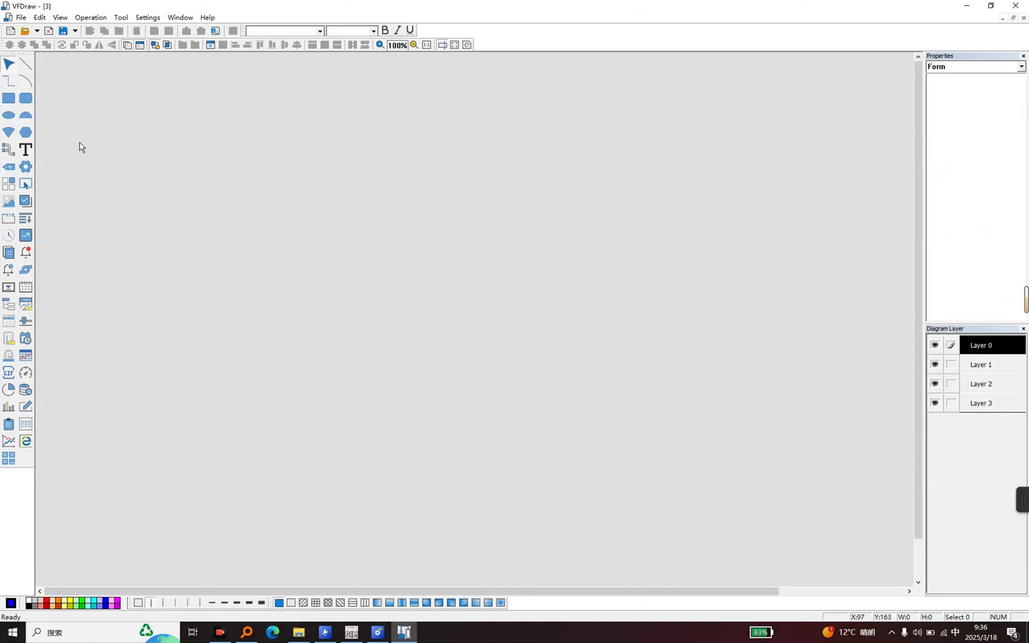
Step: Draw a label on page 3 linked to TestTag and enlarge its value display
{"action": "left_click", "coordinate": [30, 150]}
{"action": "left_click_drag", "start_coordinate": [171, 126], "coordinate": [305, 160]}
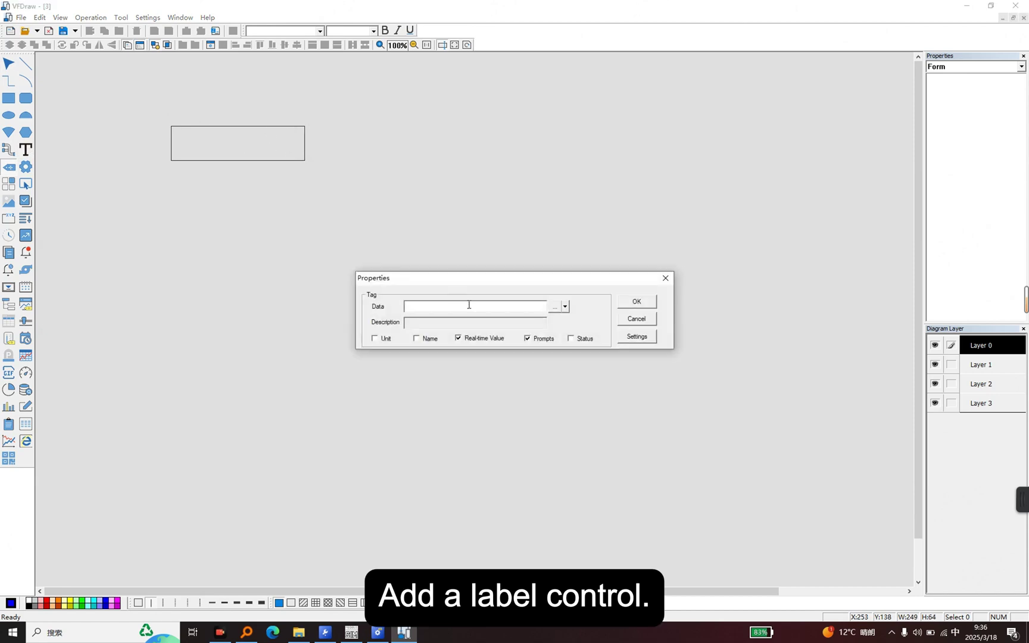
{"action": "left_click", "coordinate": [555, 306]}
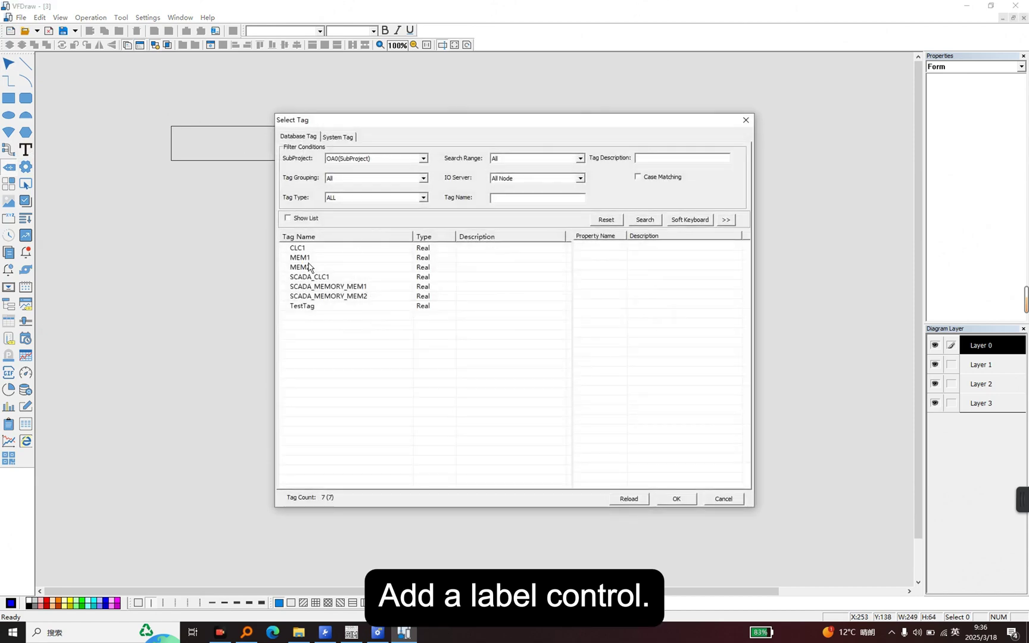
{"action": "double_click", "coordinate": [310, 306]}
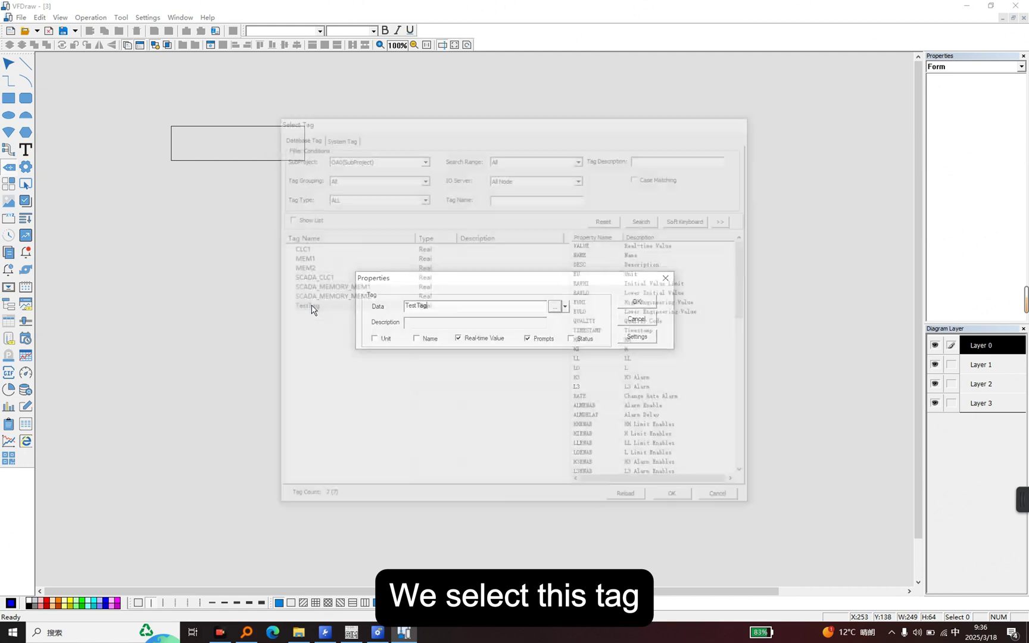
{"action": "left_click", "coordinate": [643, 304]}
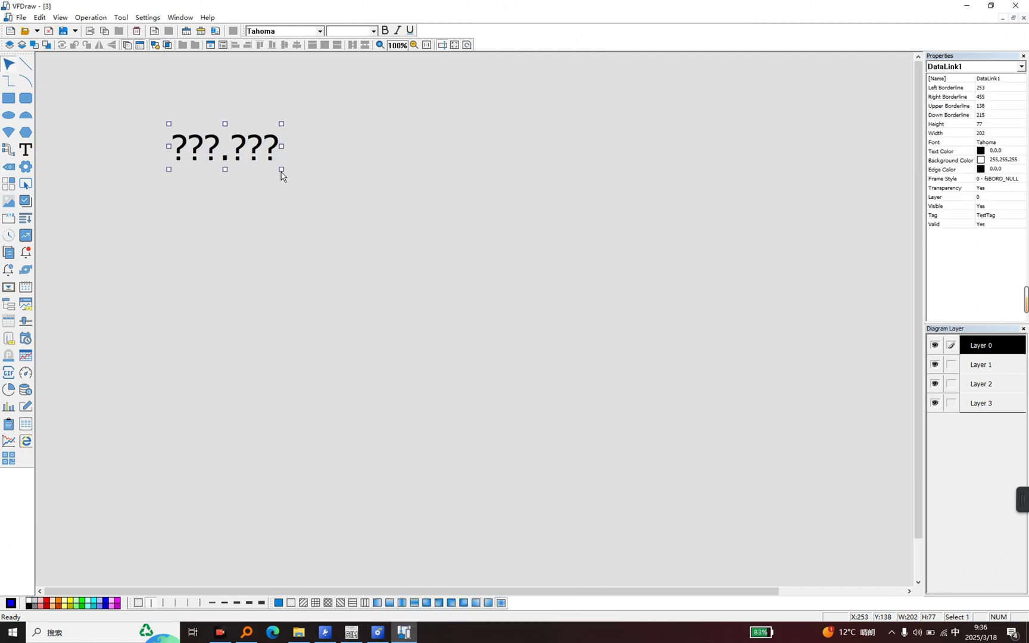
{"action": "left_click_drag", "start_coordinate": [284, 175], "coordinate": [340, 186]}
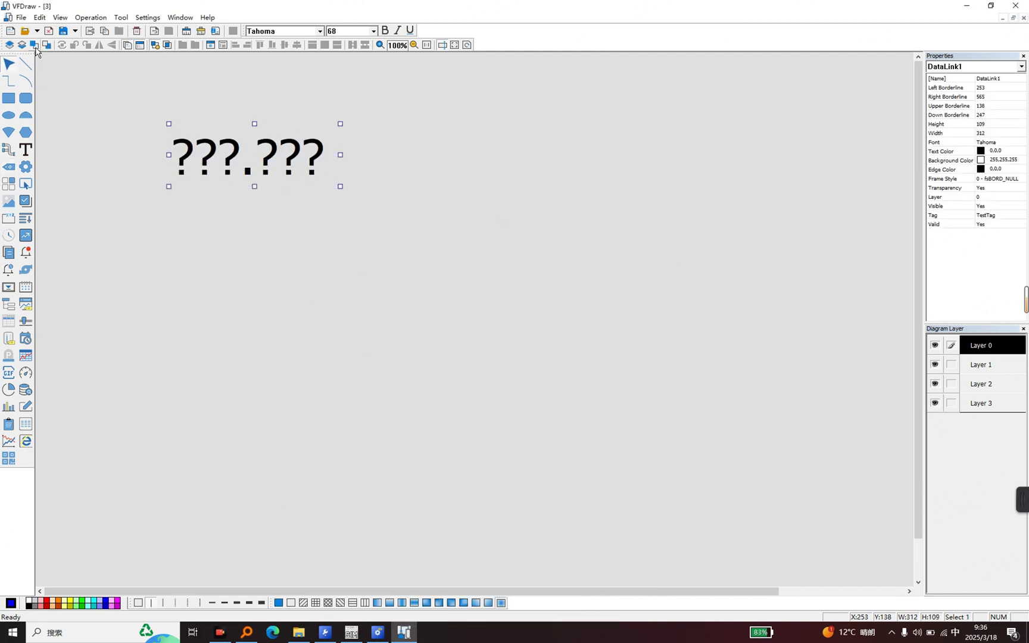
Step: Save the page as 3.pic and close VFDraw
{"action": "left_click", "coordinate": [62, 31]}
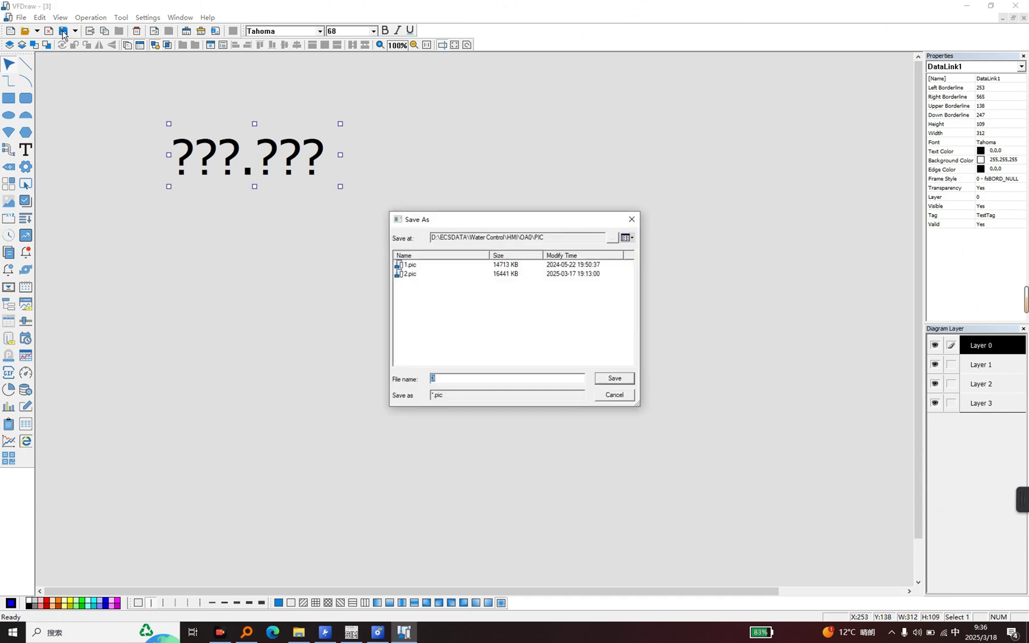
{"action": "left_click", "coordinate": [607, 379]}
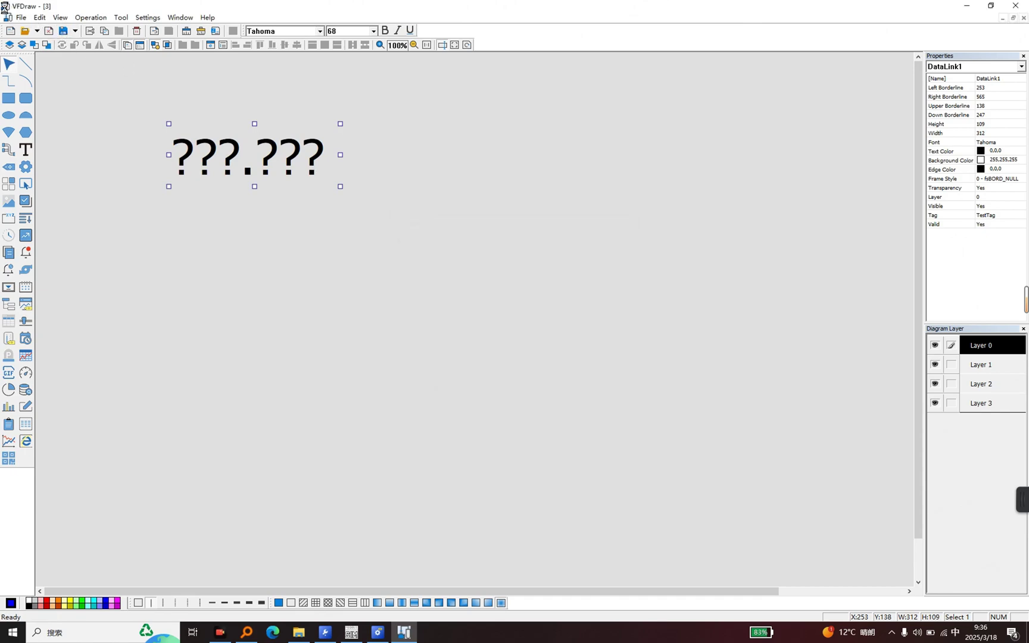
{"action": "double_click", "coordinate": [4, 7]}
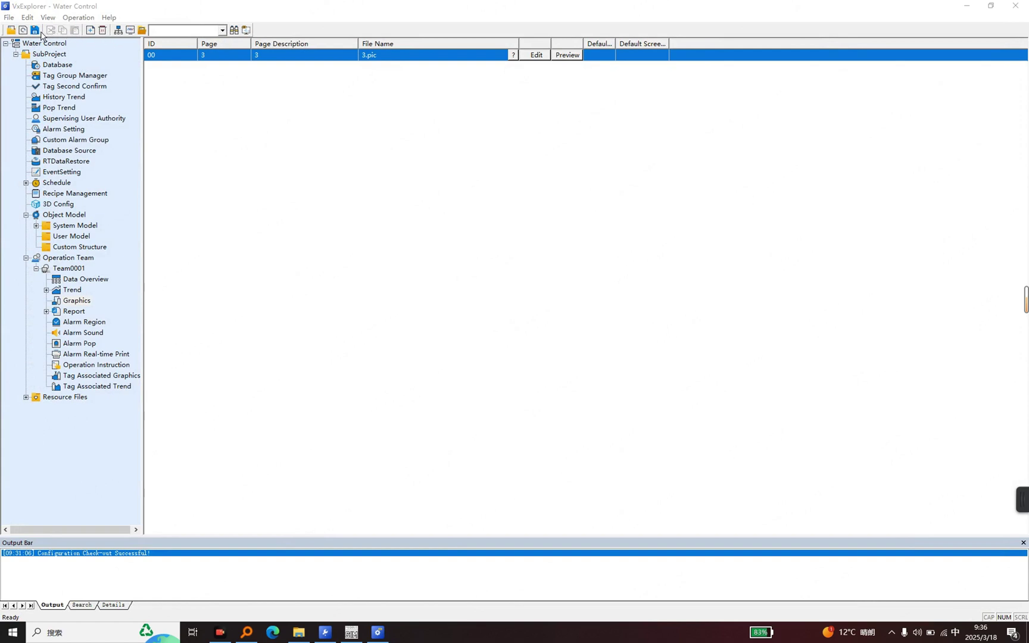
Step: Save the project configuration and publish it online to the Data Server until it reports success
{"action": "left_click", "coordinate": [35, 30]}
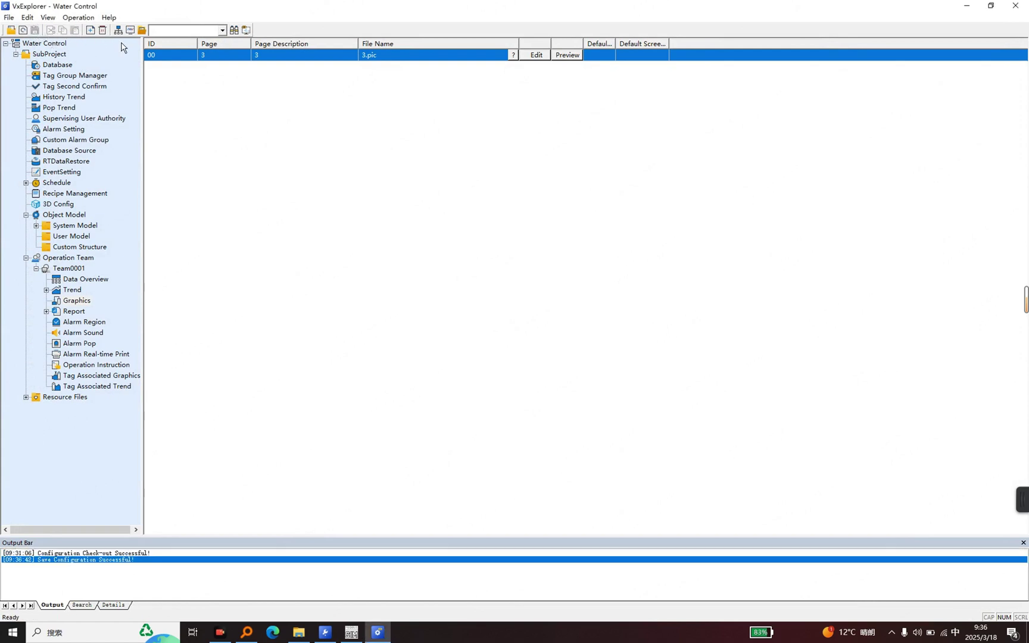
{"action": "left_click", "coordinate": [118, 29]}
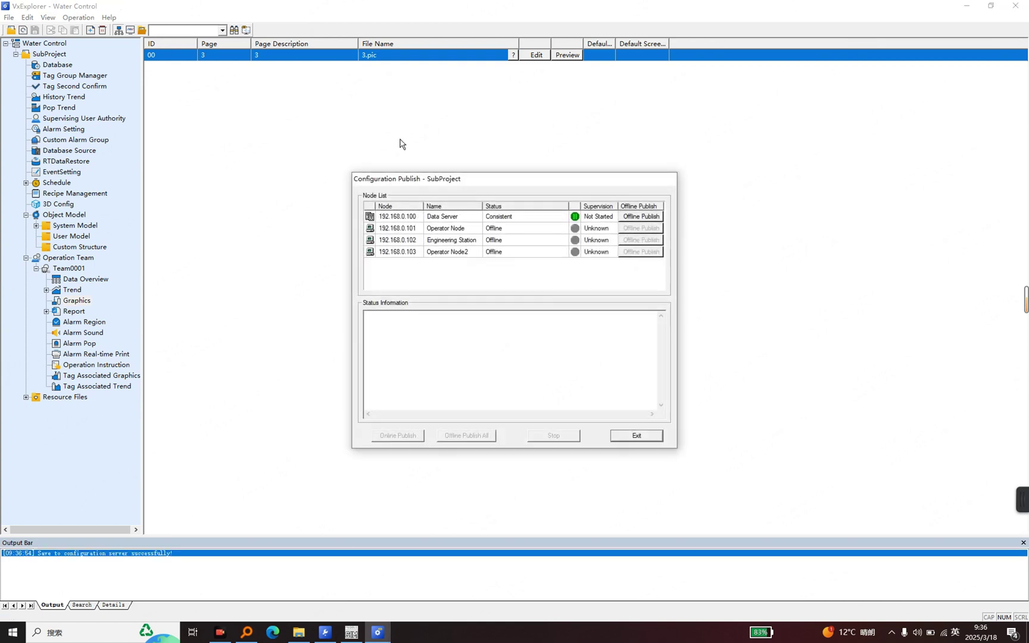
{"action": "left_click_drag", "start_coordinate": [424, 206], "coordinate": [455, 206]}
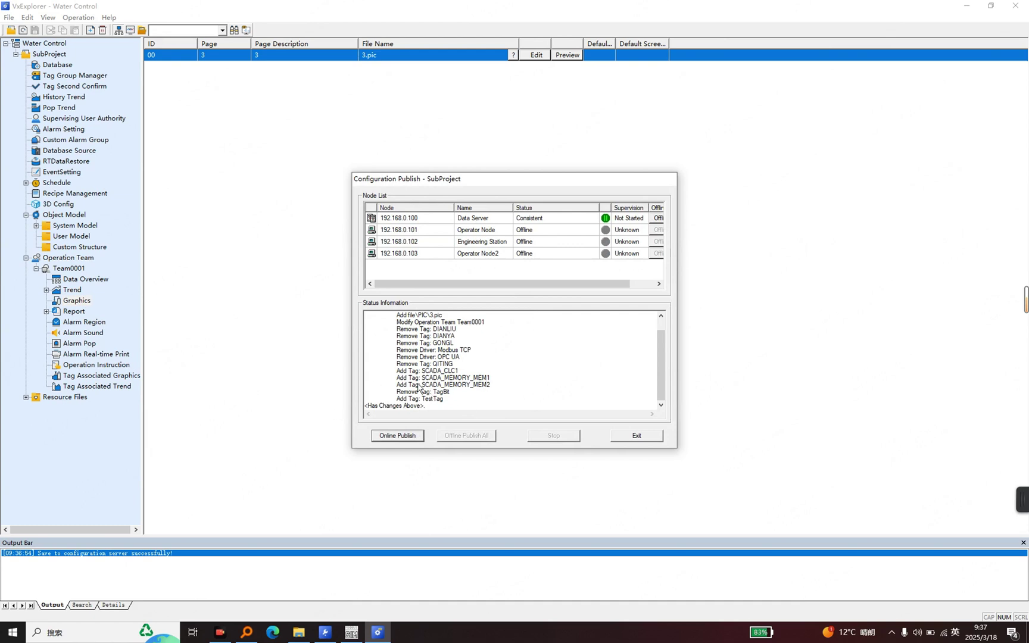
{"action": "left_click", "coordinate": [409, 436]}
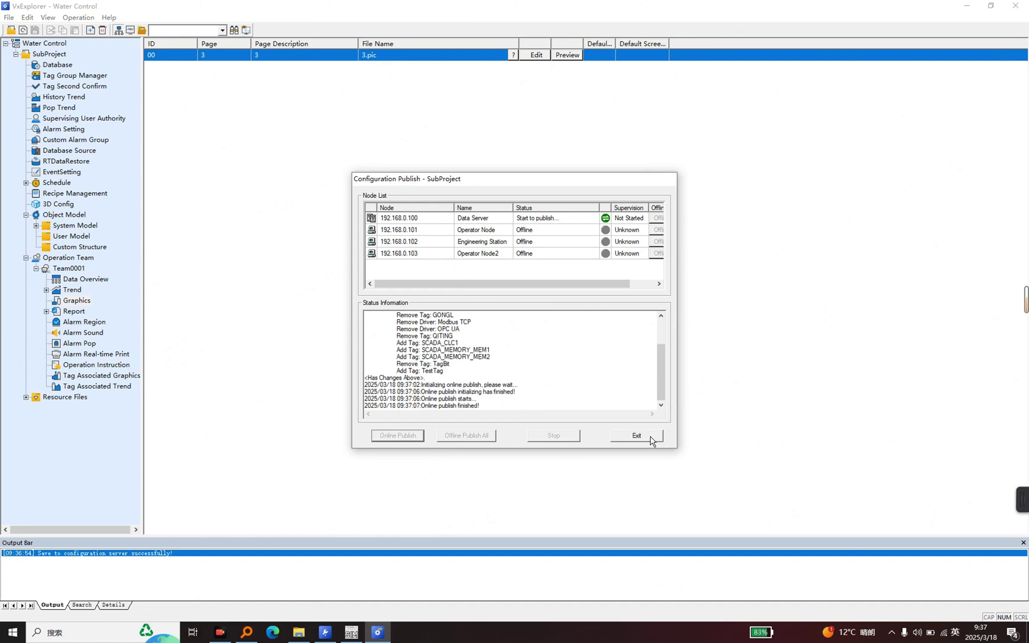
{"action": "left_click", "coordinate": [651, 440]}
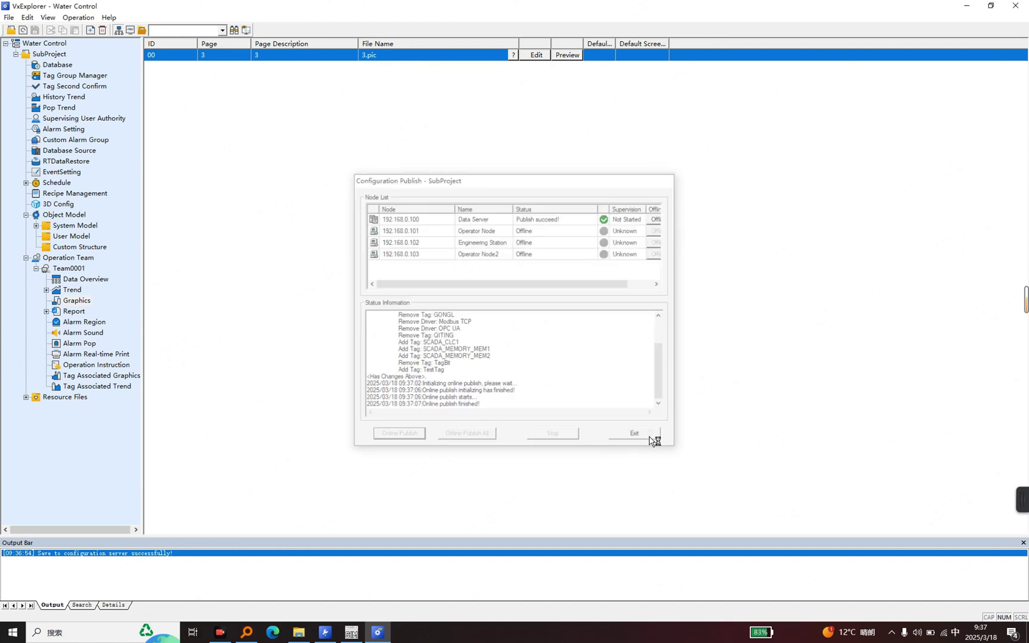
{"action": "left_click", "coordinate": [130, 33]}
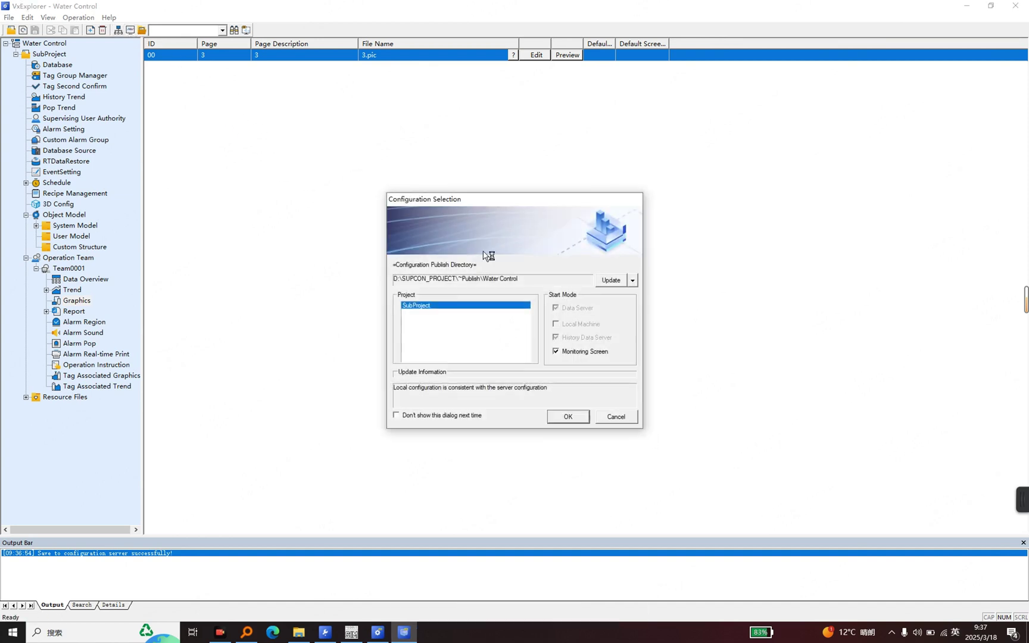
Step: Launch InPlant SCADA monitoring for SubProject with Monitoring Screen checked
{"action": "left_click", "coordinate": [569, 418]}
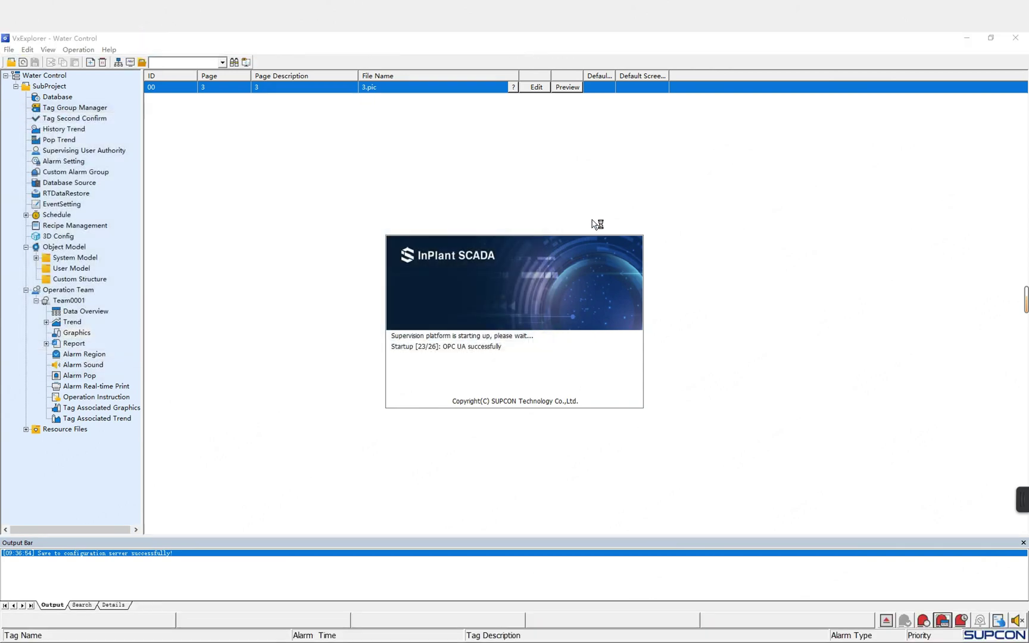
Step: Dismiss the startup warning and log in to monitoring as Admin with the account password
{"action": "left_click", "coordinate": [603, 358]}
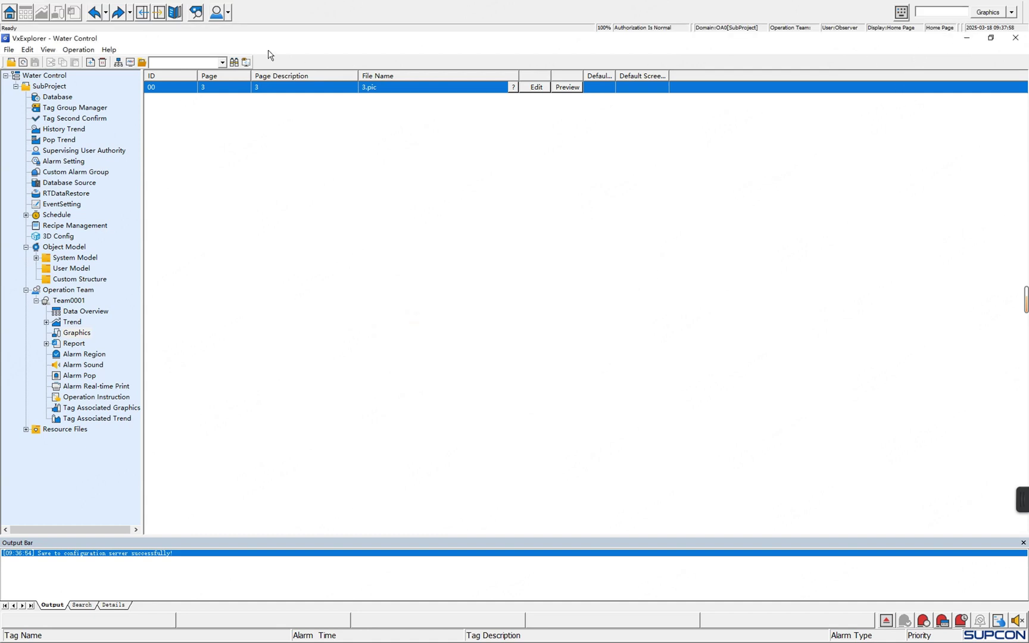
{"action": "left_click", "coordinate": [231, 13]}
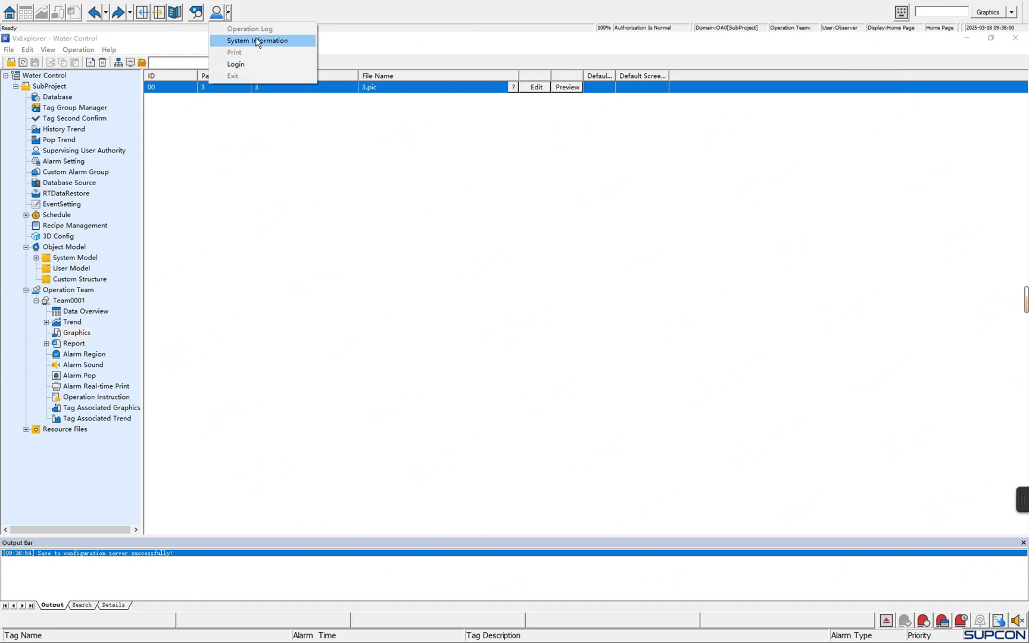
{"action": "left_click", "coordinate": [257, 60]}
{"action": "left_click", "coordinate": [510, 300]}
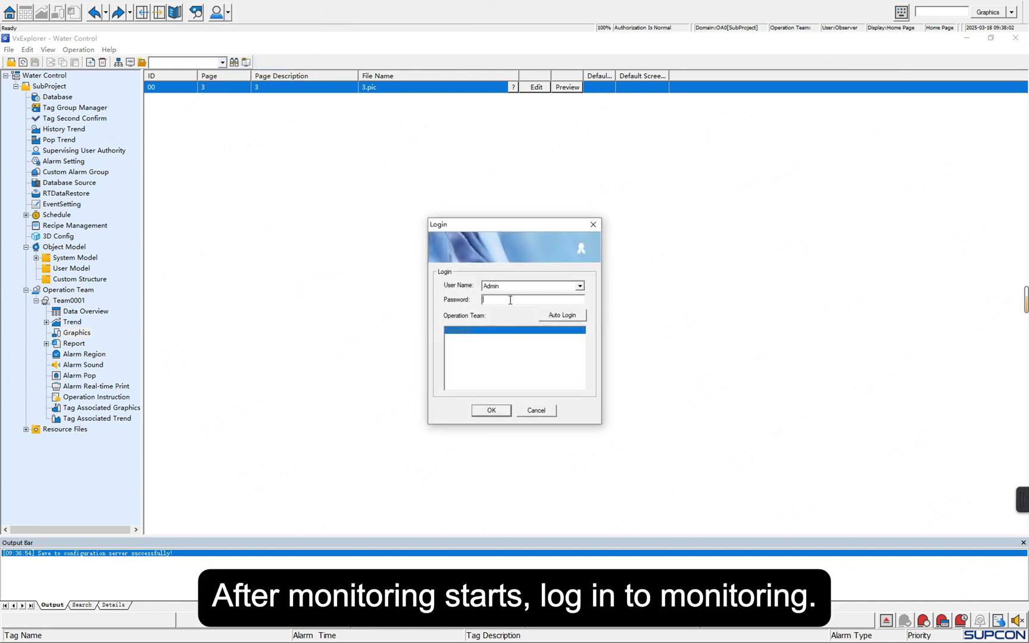
{"action": "key", "text": "Return"}
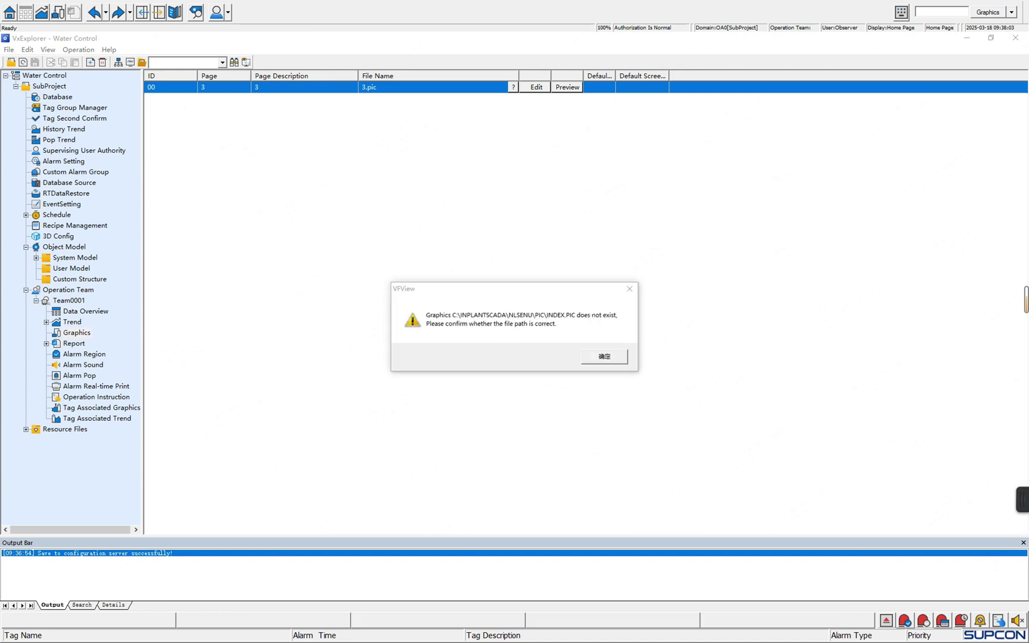
Step: Open graphics page 3 under Root, where TestTag reads 0.000
{"action": "left_click", "coordinate": [603, 356]}
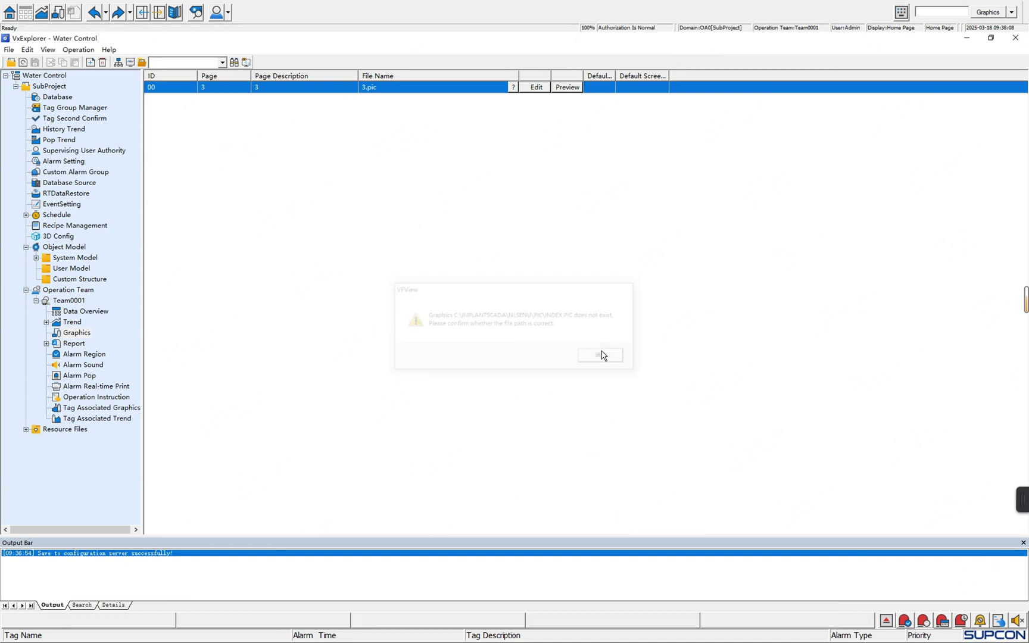
{"action": "left_click", "coordinate": [57, 16]}
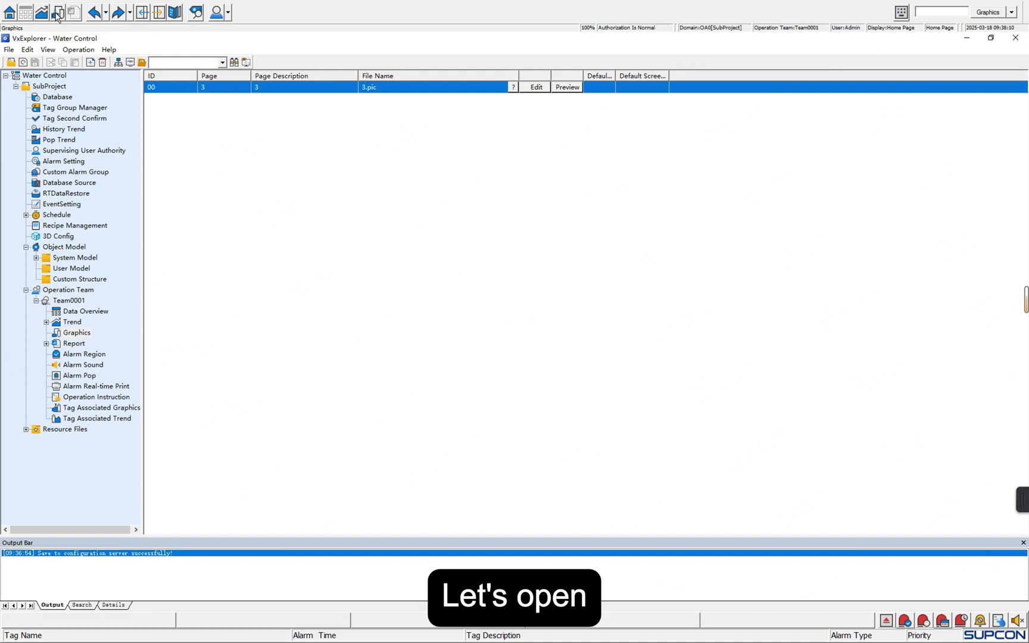
{"action": "left_click", "coordinate": [174, 13]}
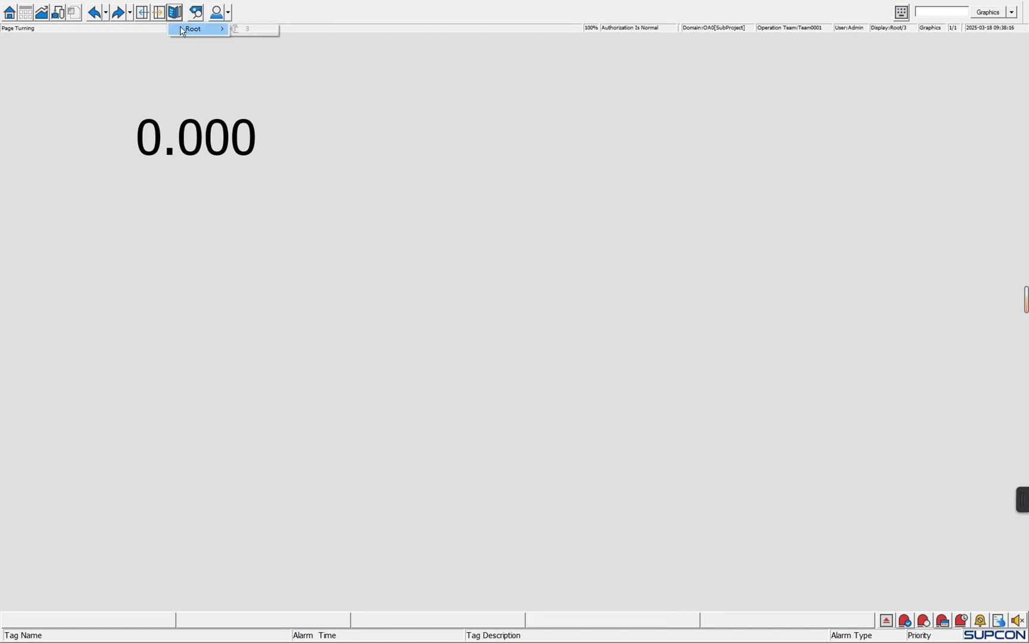
{"action": "mouse_move", "coordinate": [185, 29]}
{"action": "left_click", "coordinate": [238, 28]}
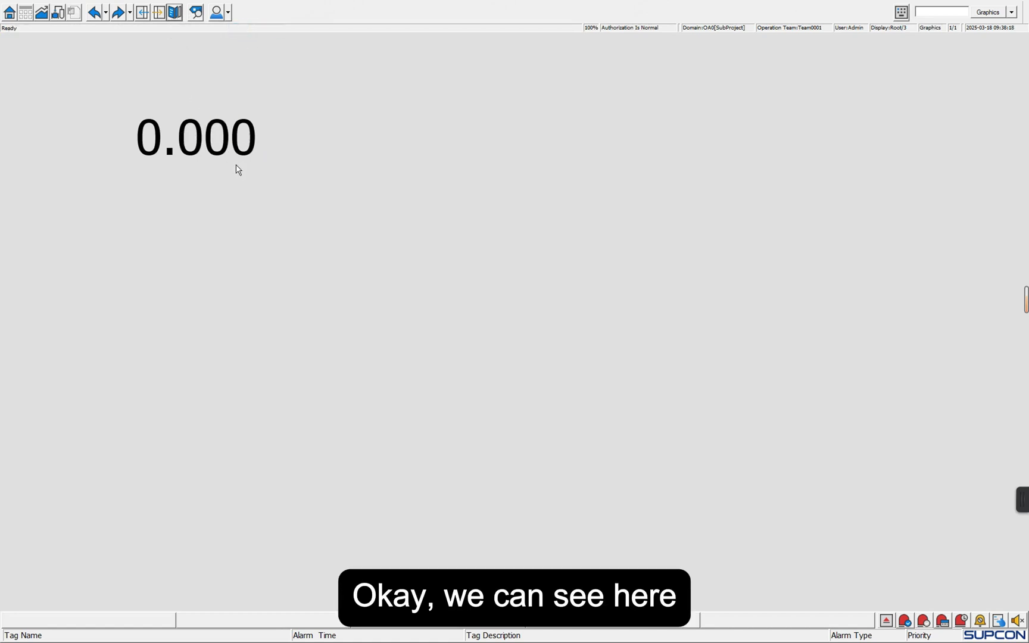
{"action": "mouse_move", "coordinate": [226, 166]}
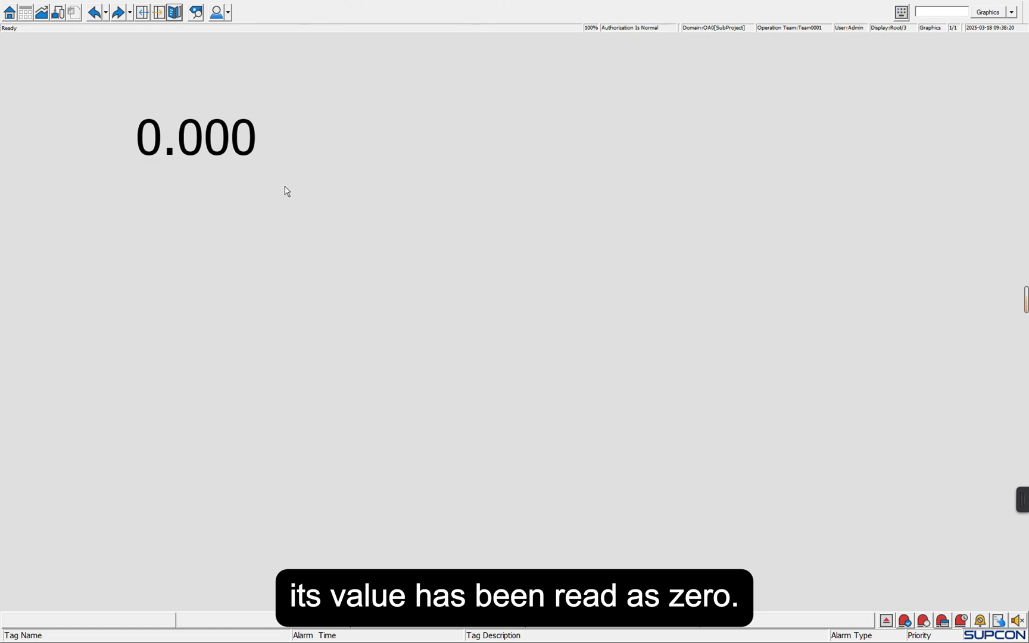
{"action": "key", "text": "super"}
{"action": "left_click", "coordinate": [352, 632]}
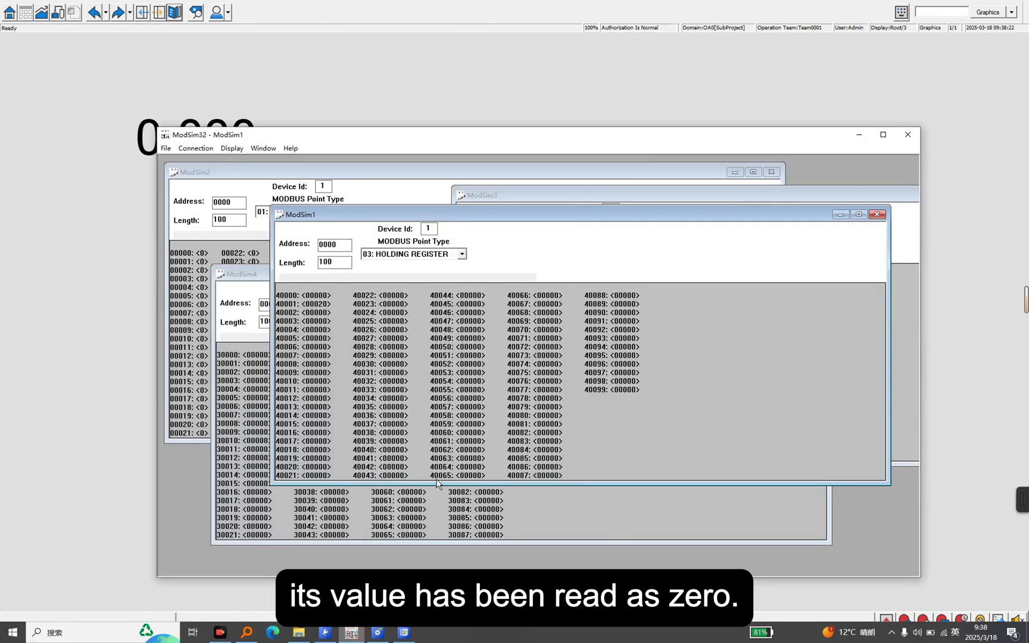
{"action": "double_click", "coordinate": [321, 298]}
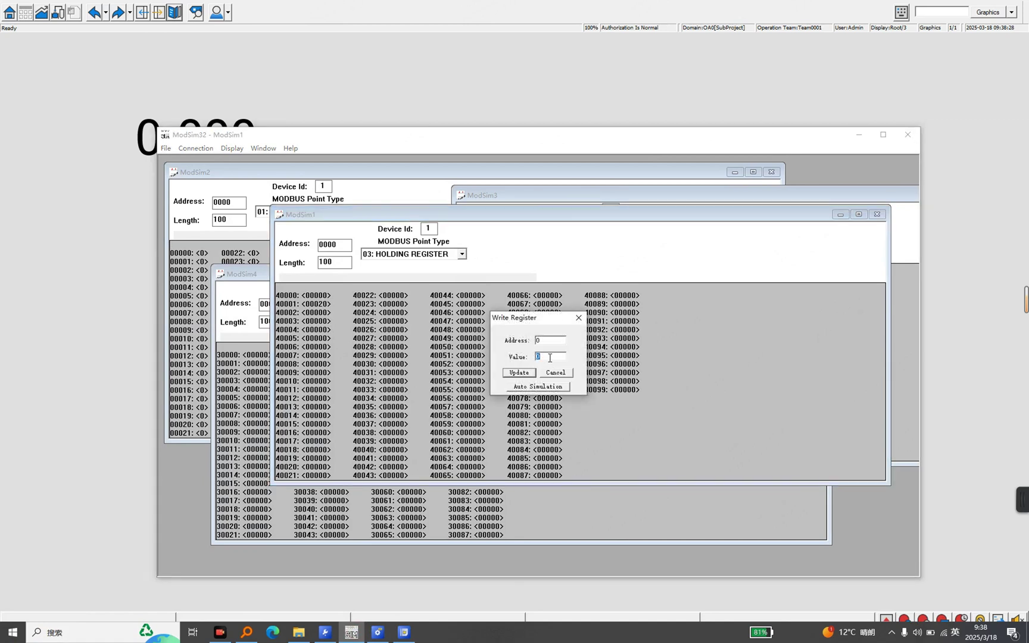
{"action": "left_click", "coordinate": [524, 373]}
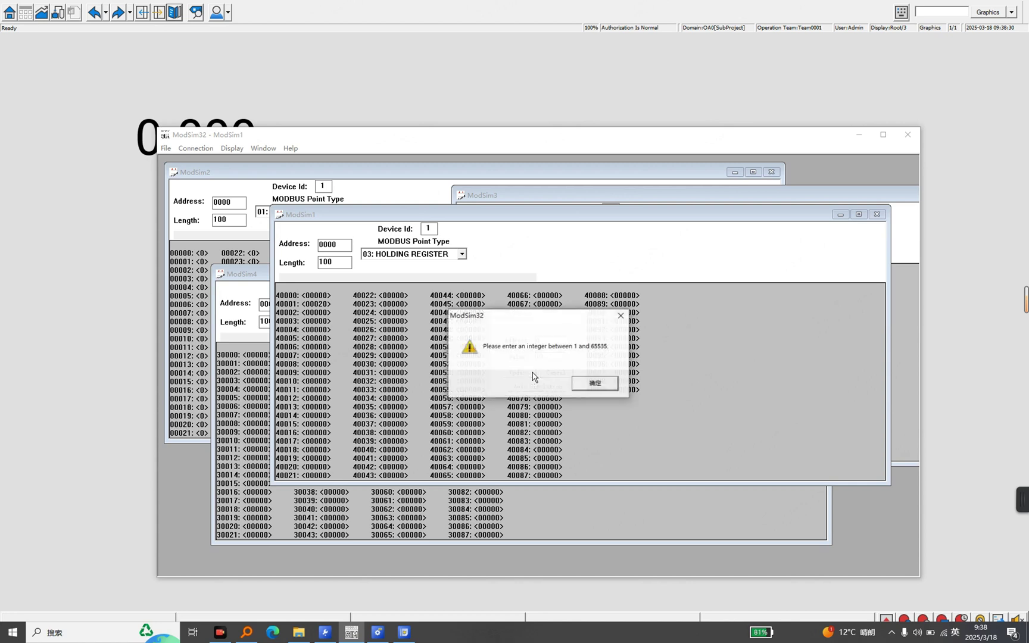
{"action": "left_click", "coordinate": [605, 388]}
{"action": "left_click", "coordinate": [543, 358]}
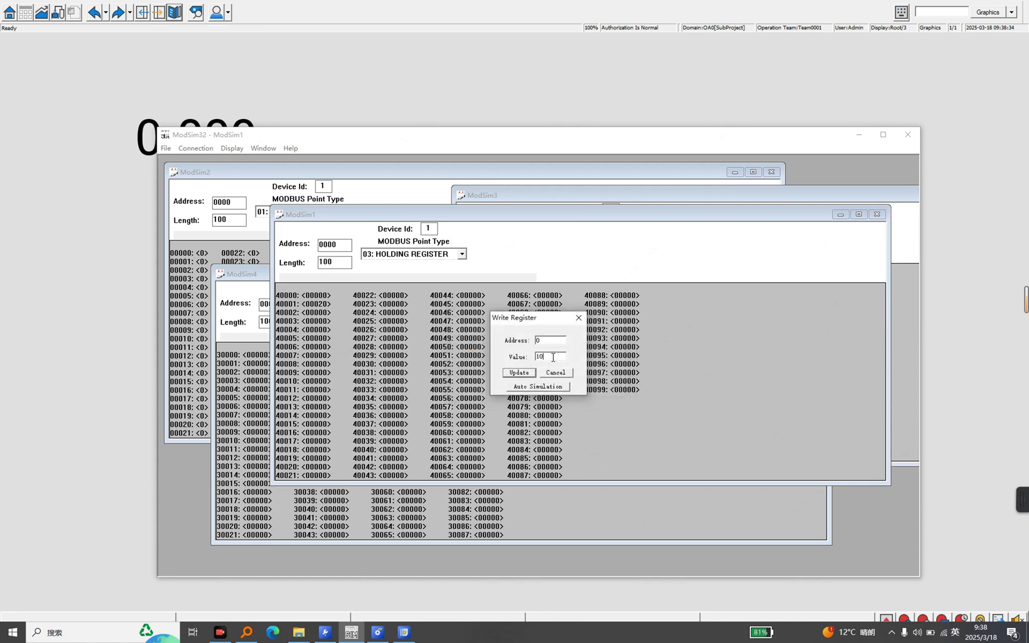
{"action": "left_click", "coordinate": [524, 372]}
{"action": "left_click", "coordinate": [593, 385]}
{"action": "left_click", "coordinate": [579, 318]}
{"action": "left_click", "coordinate": [145, 135]}
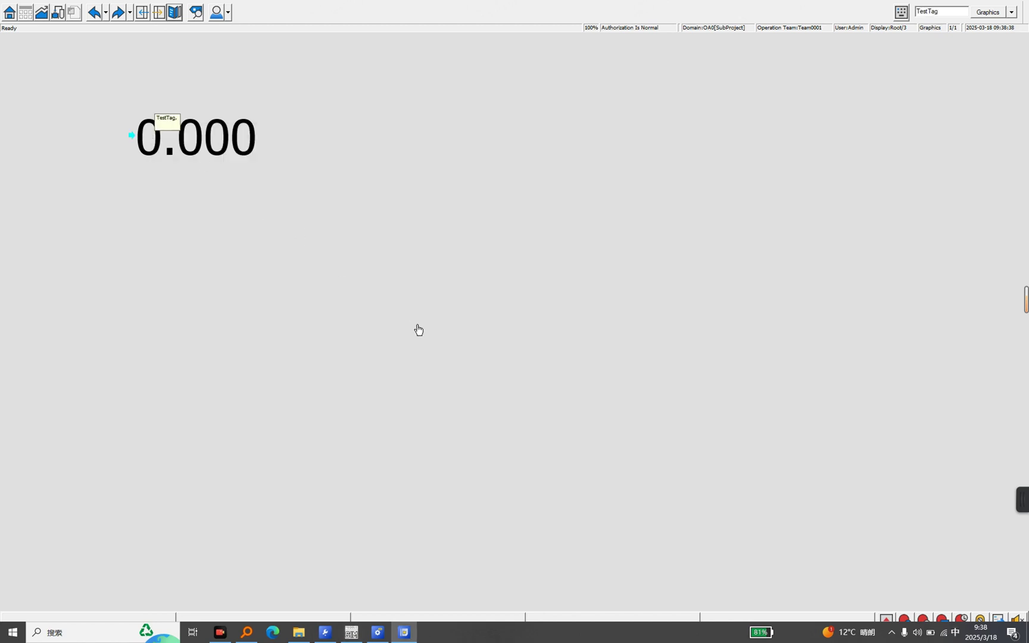
Step: Write 20 to TestTag from its faceplate and bring ModSim32's register window into view
{"action": "left_click", "coordinate": [288, 289]}
{"action": "type", "text": "20"}
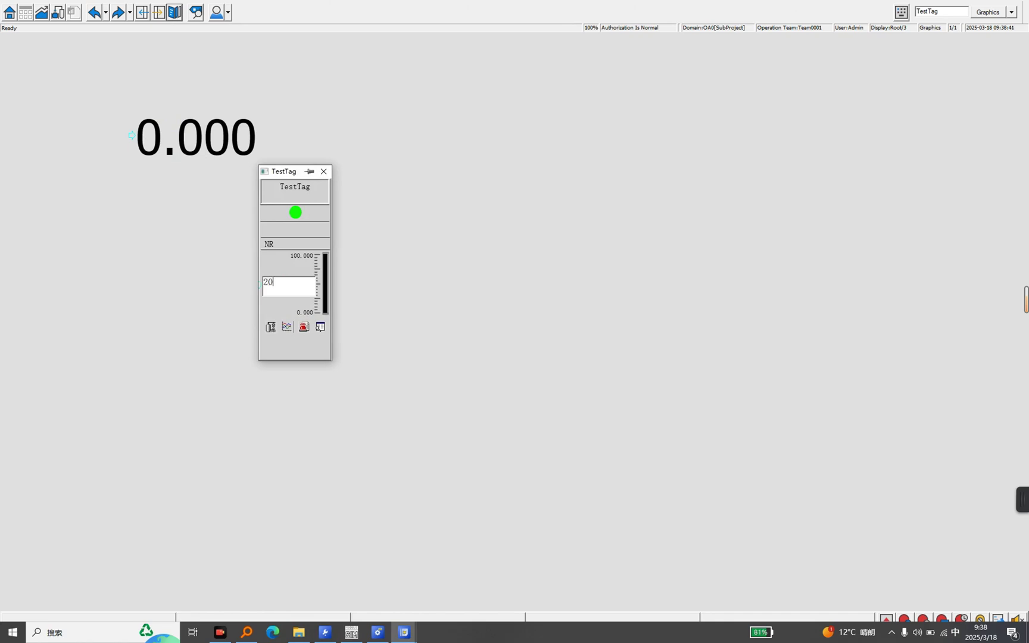
{"action": "key", "text": "Return"}
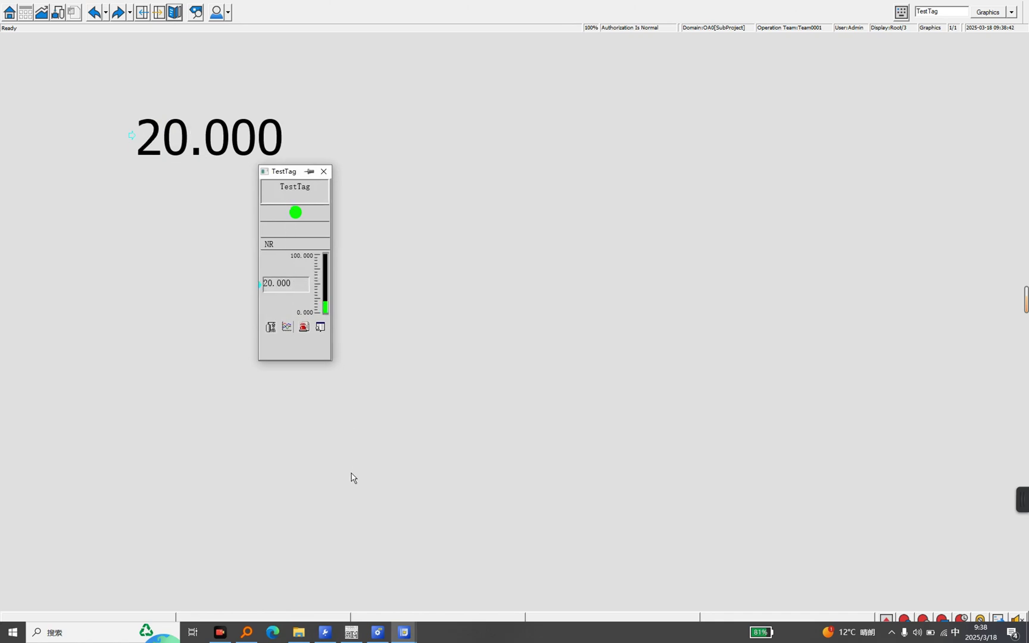
{"action": "left_click", "coordinate": [352, 632]}
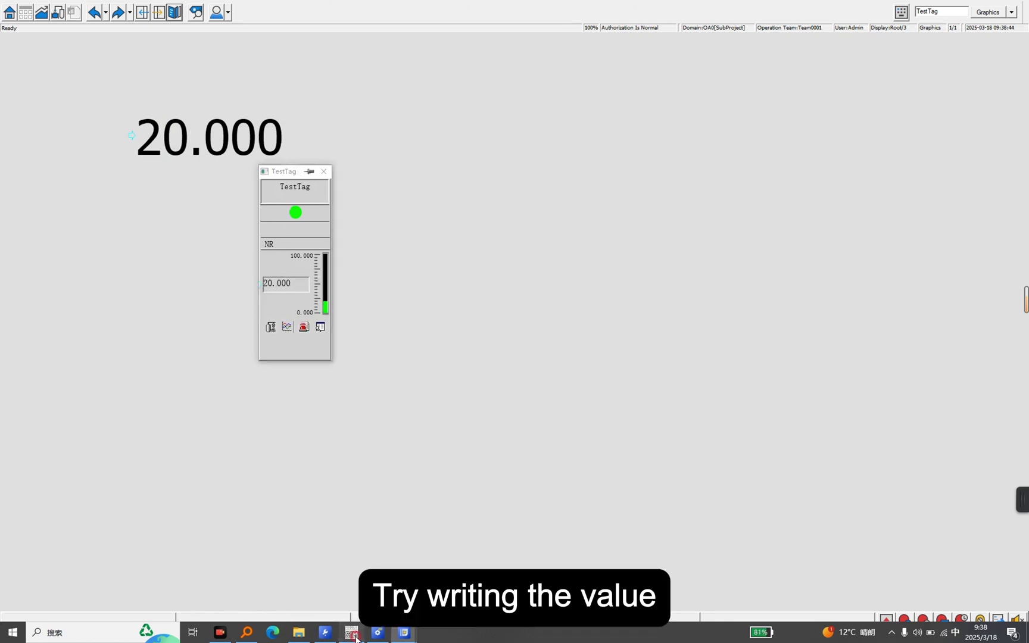
{"action": "left_click_drag", "start_coordinate": [426, 218], "coordinate": [497, 249]}
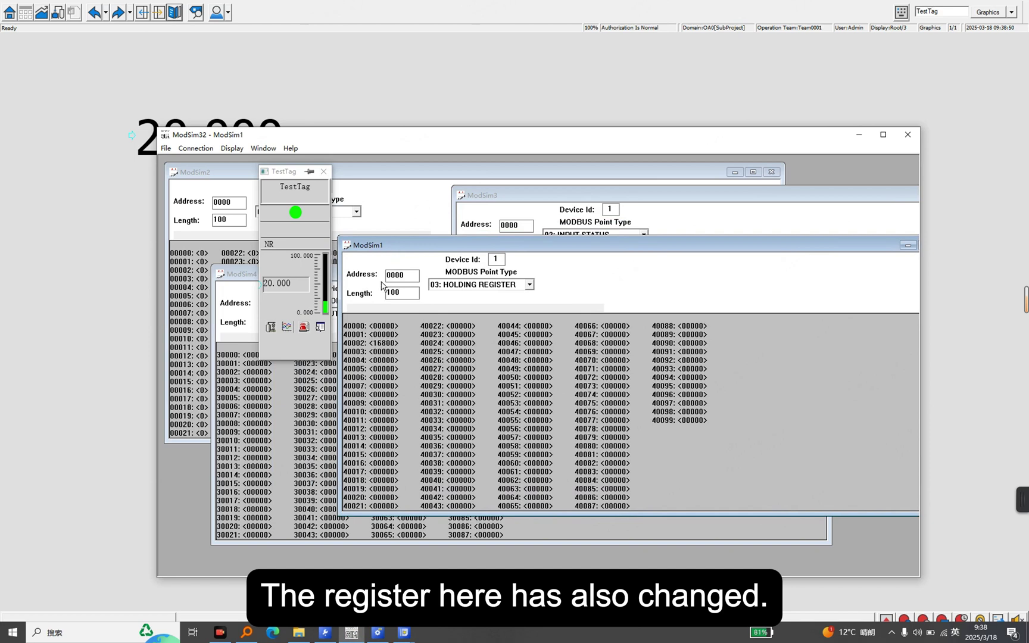
Step: Display ModSim32 registers as floating point and write 30 to TestTag from its faceplate
{"action": "left_click", "coordinate": [263, 149]}
{"action": "mouse_move", "coordinate": [233, 154]}
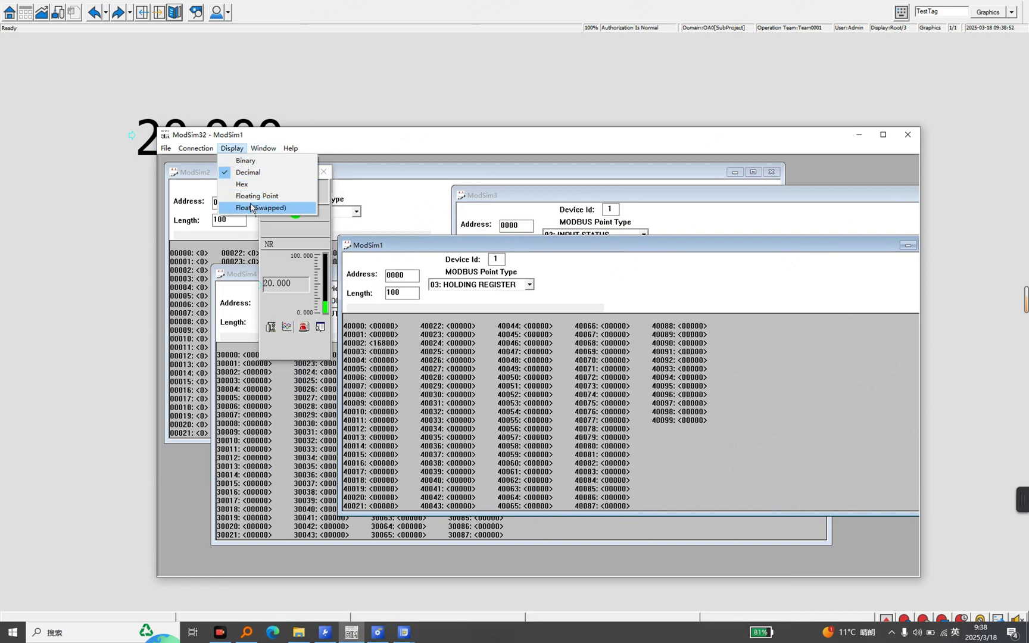
{"action": "left_click", "coordinate": [256, 196]}
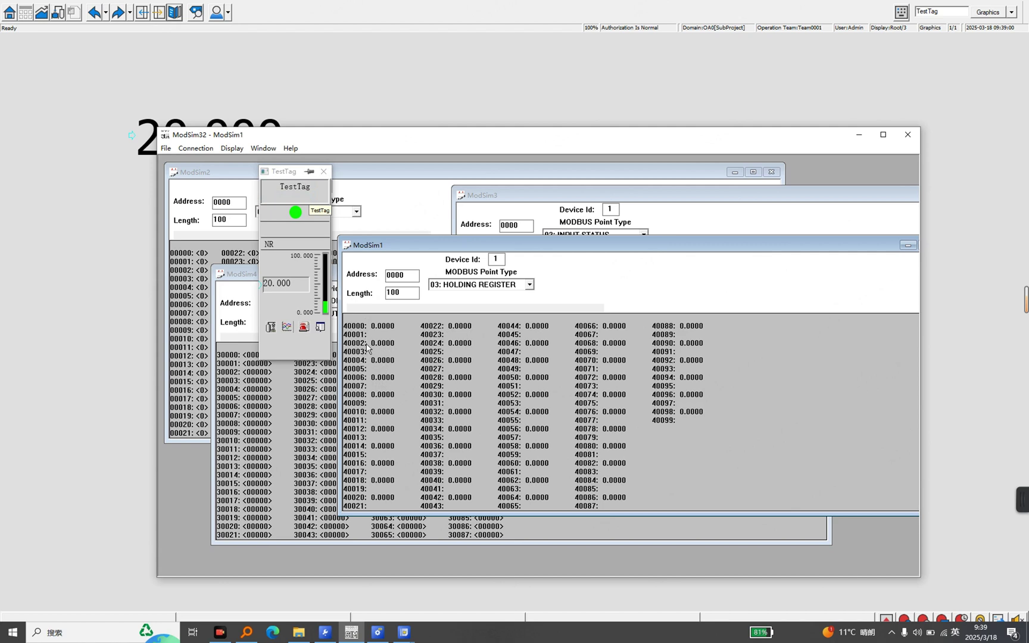
{"action": "left_click", "coordinate": [286, 283]}
{"action": "type", "text": "3"}
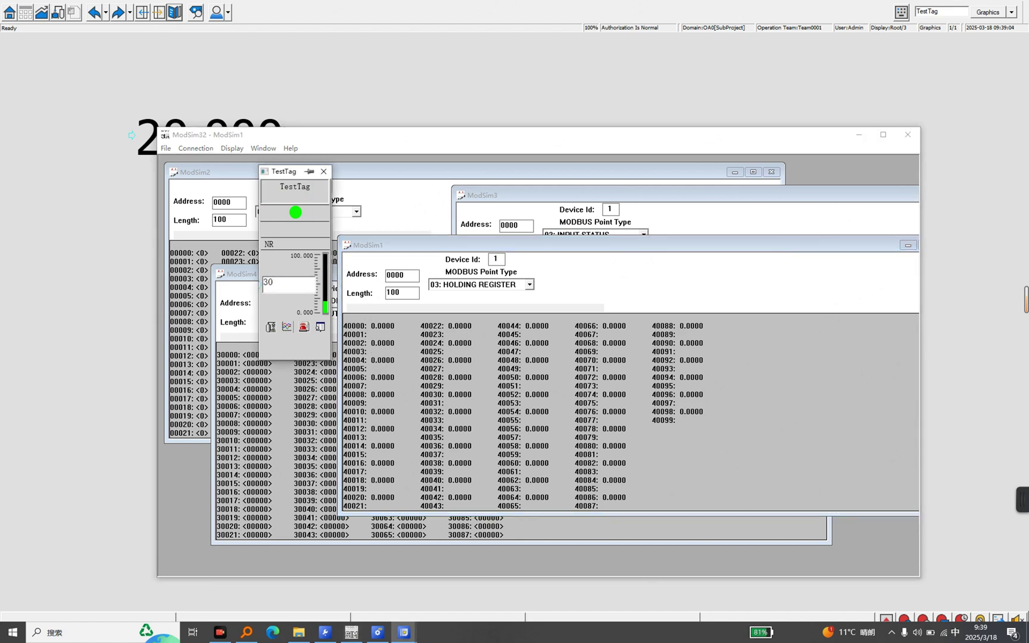
{"action": "type", "text": "0"}
{"action": "key", "text": "Return"}
Step: Switch to Float (Swapped) display and write 40 into holding register 40002
{"action": "left_click", "coordinate": [230, 149]}
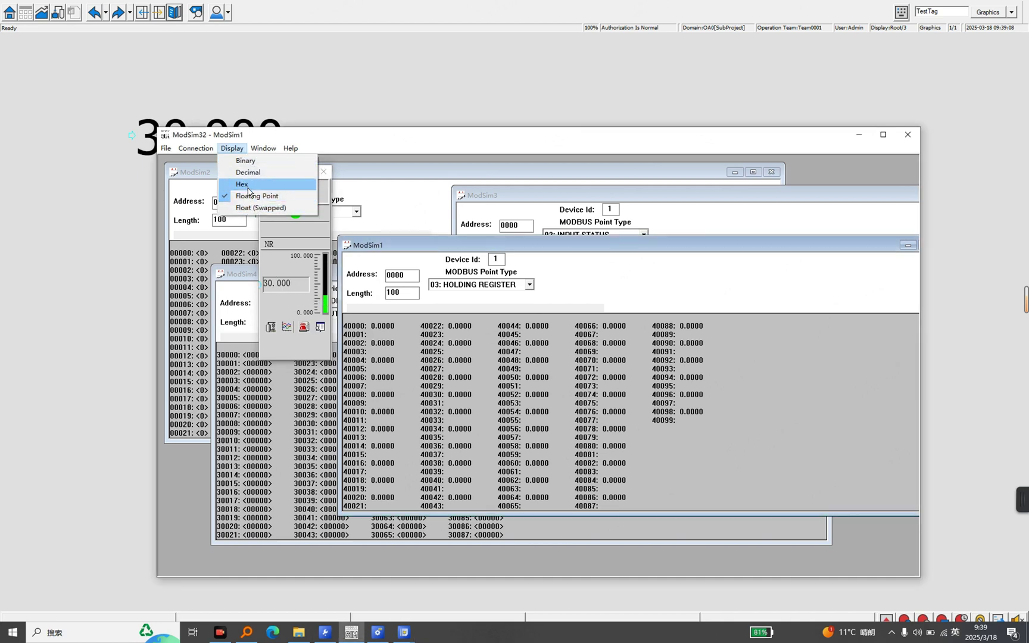
{"action": "left_click", "coordinate": [251, 208]}
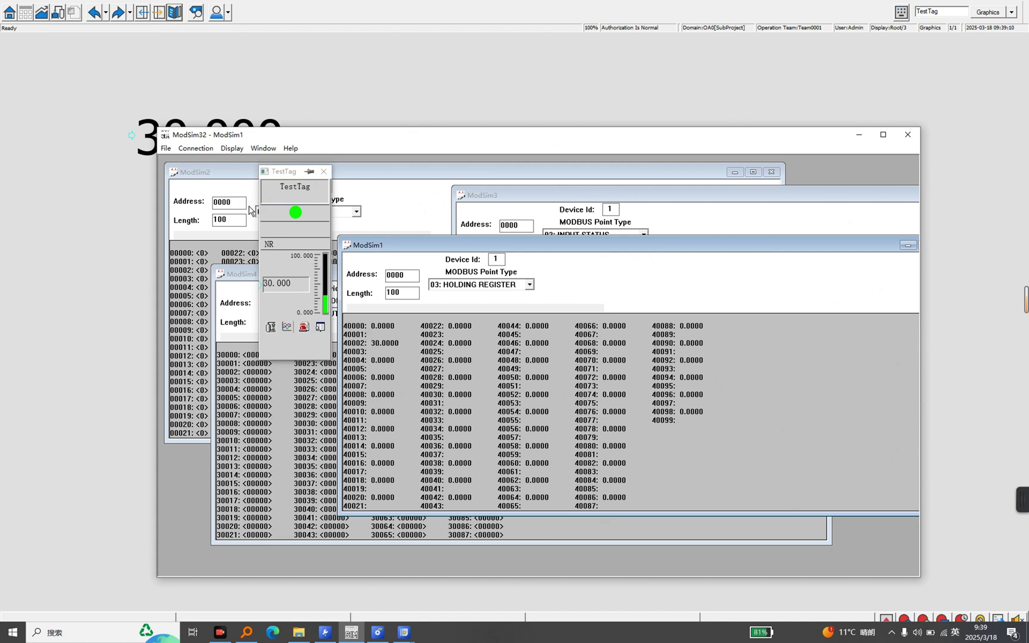
{"action": "double_click", "coordinate": [377, 344]}
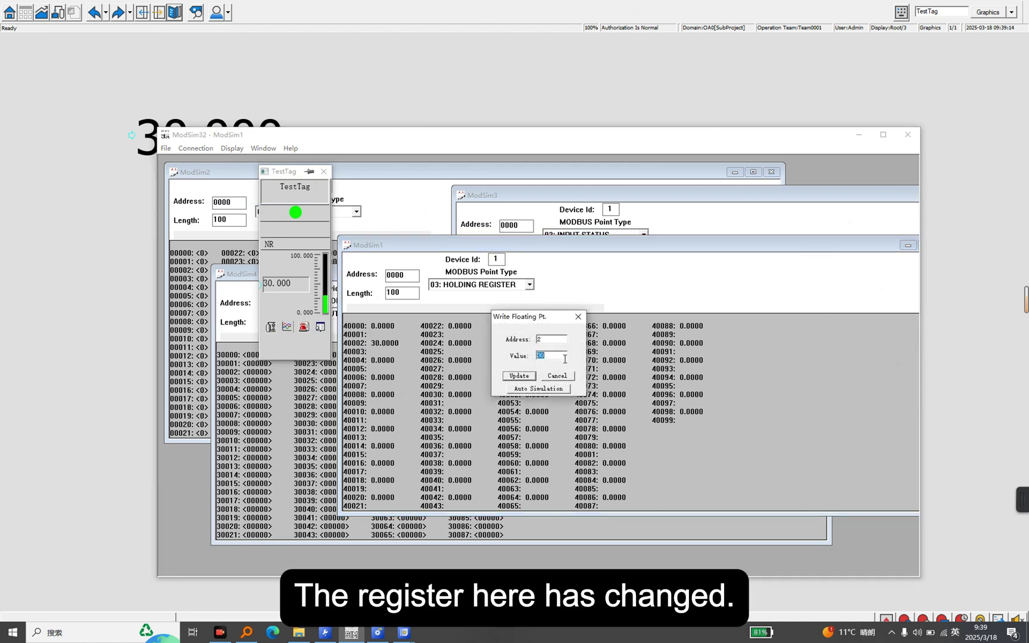
{"action": "type", "text": "40"}
{"action": "key", "text": "Return"}
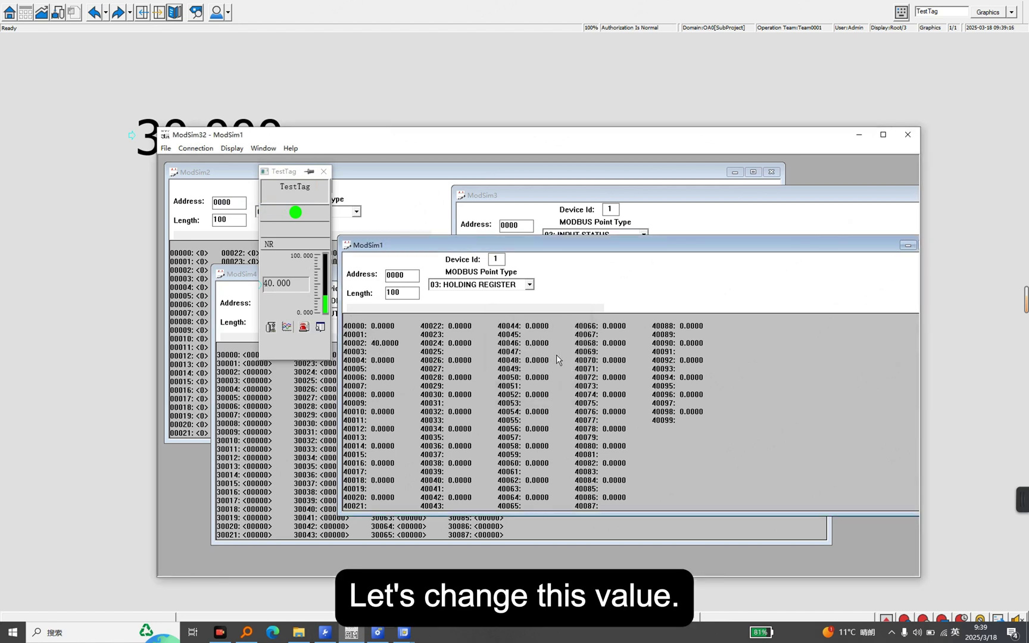
Step: Minimize ModSim32 and place the TestTag faceplate below the 40.000 readout
{"action": "left_click_drag", "start_coordinate": [295, 175], "coordinate": [91, 111]}
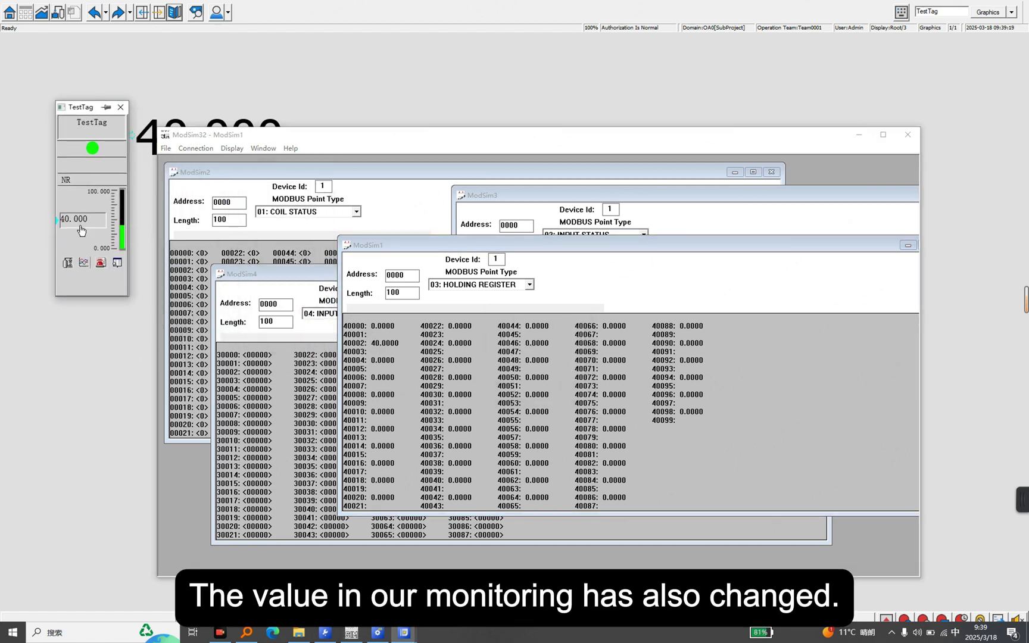
{"action": "left_click", "coordinate": [859, 135]}
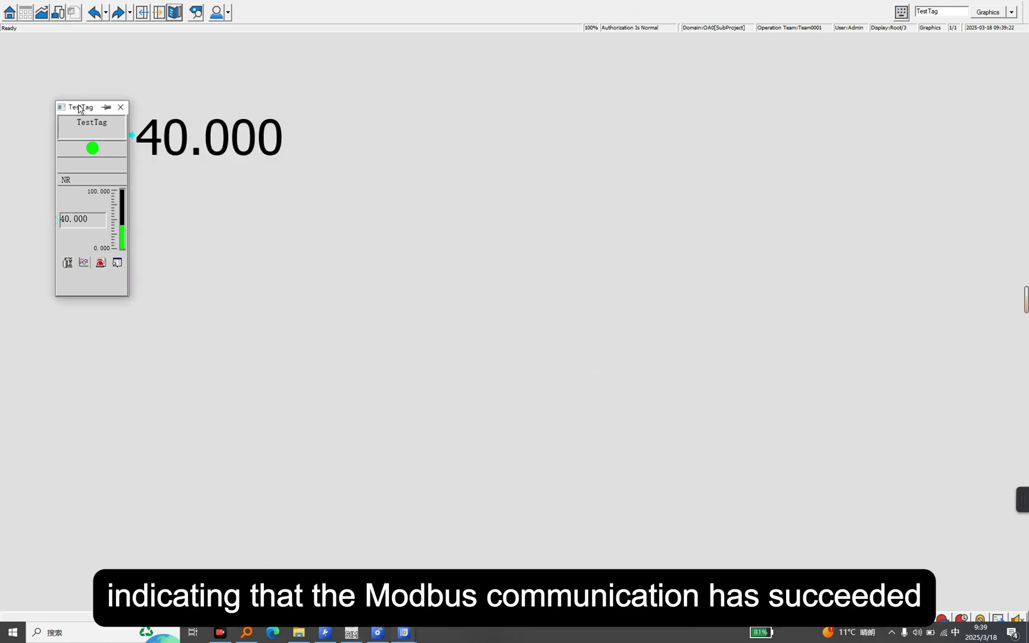
{"action": "left_click_drag", "start_coordinate": [78, 109], "coordinate": [204, 194]}
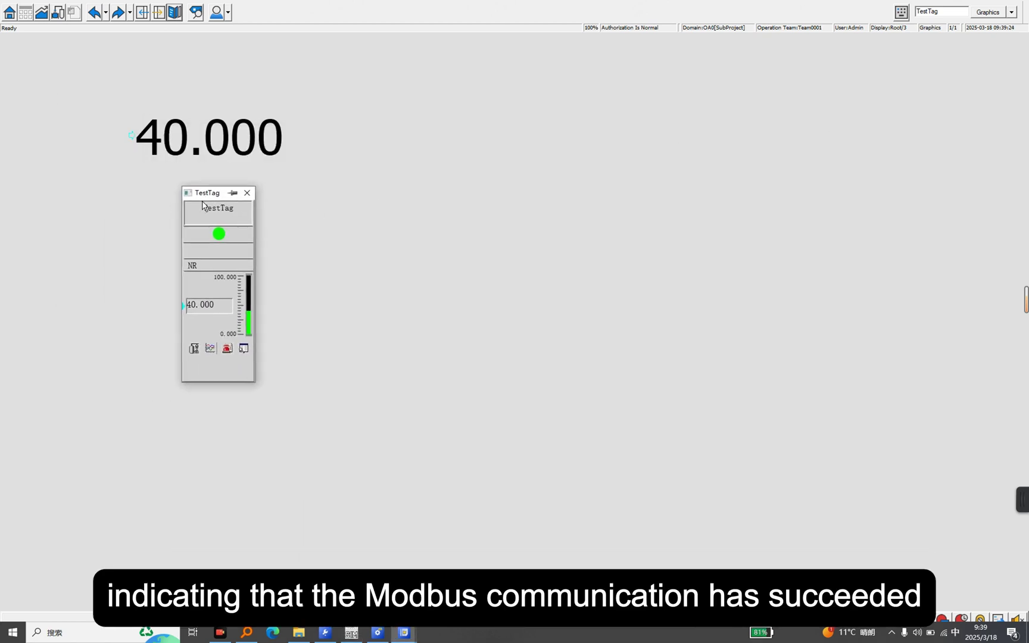